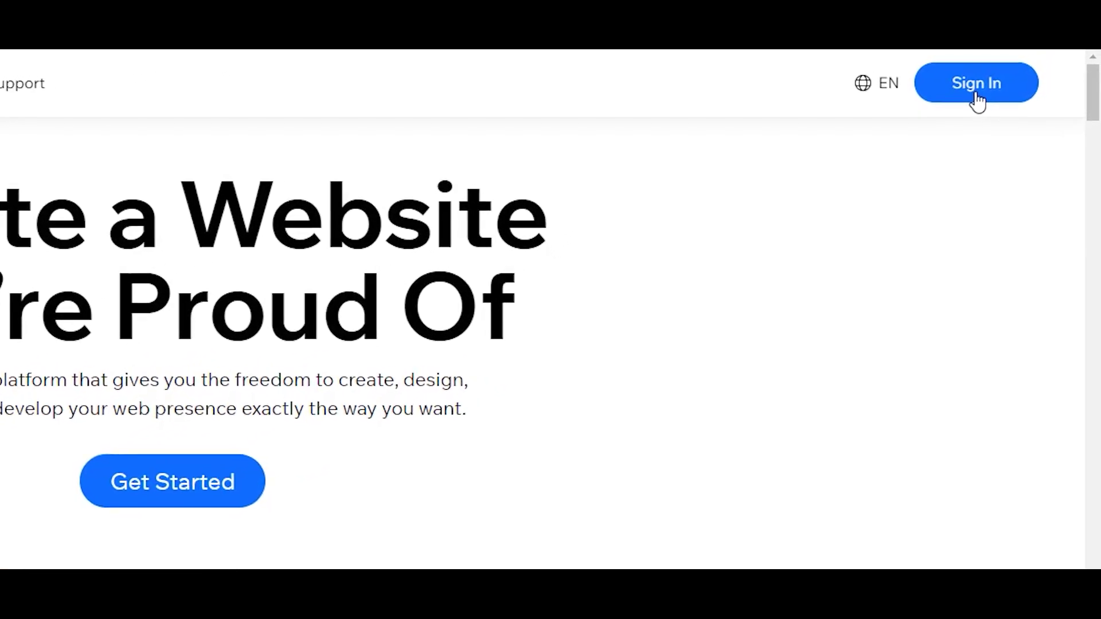
# Step: Sign in to the Wix account and open The Belfast Barista site in the editor
pyautogui.click(990, 84)
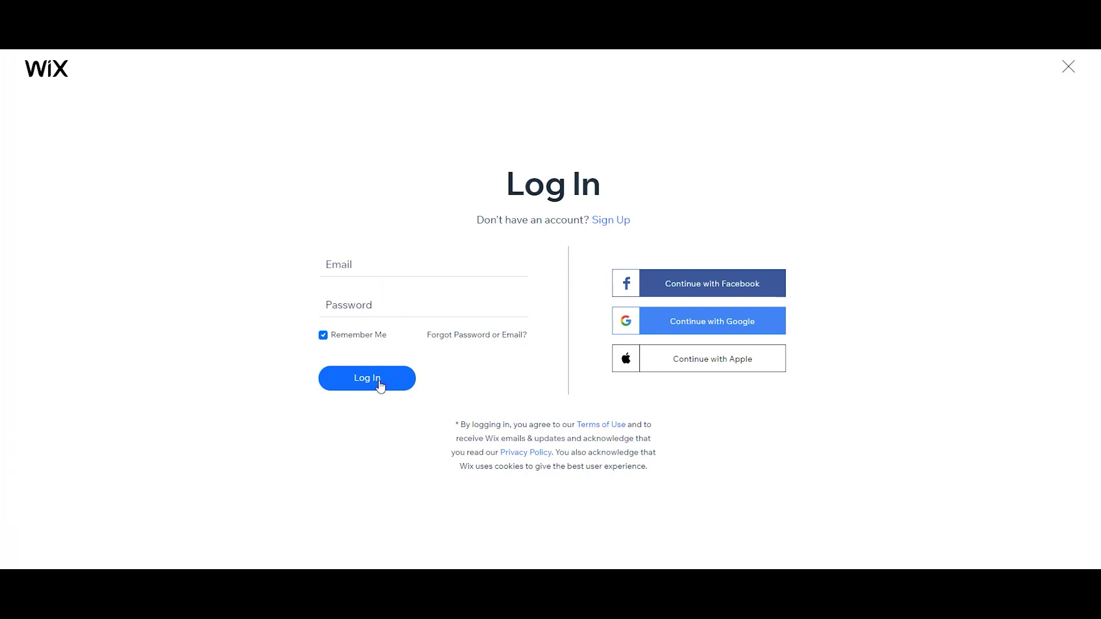
pyautogui.click(610, 225)
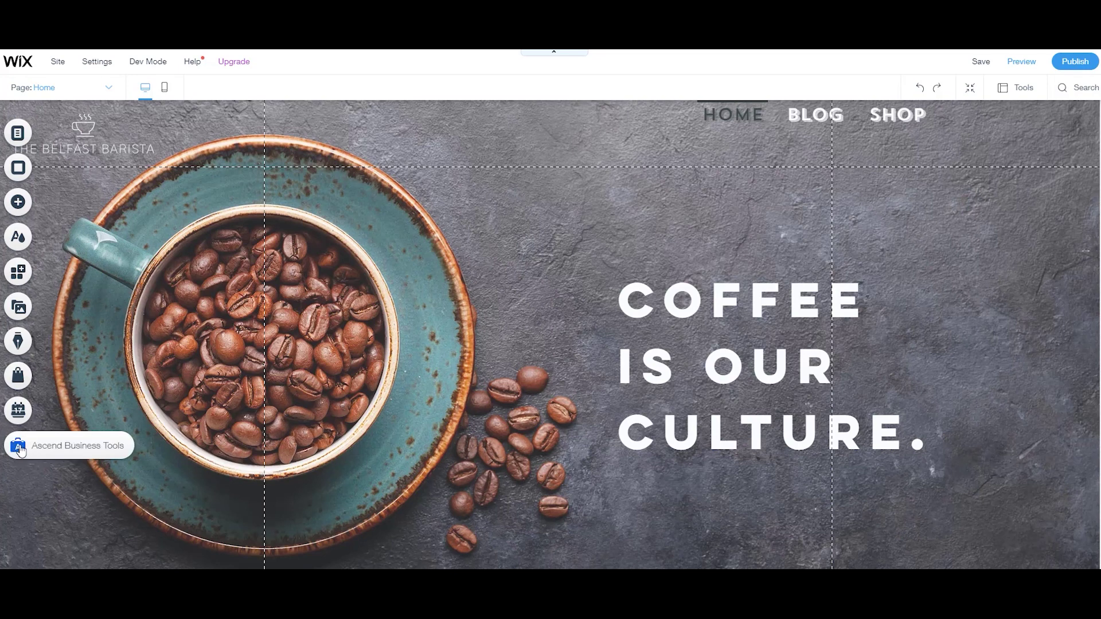
# Step: Open Marketing Home from the Ascend business tools panel
pyautogui.click(19, 447)
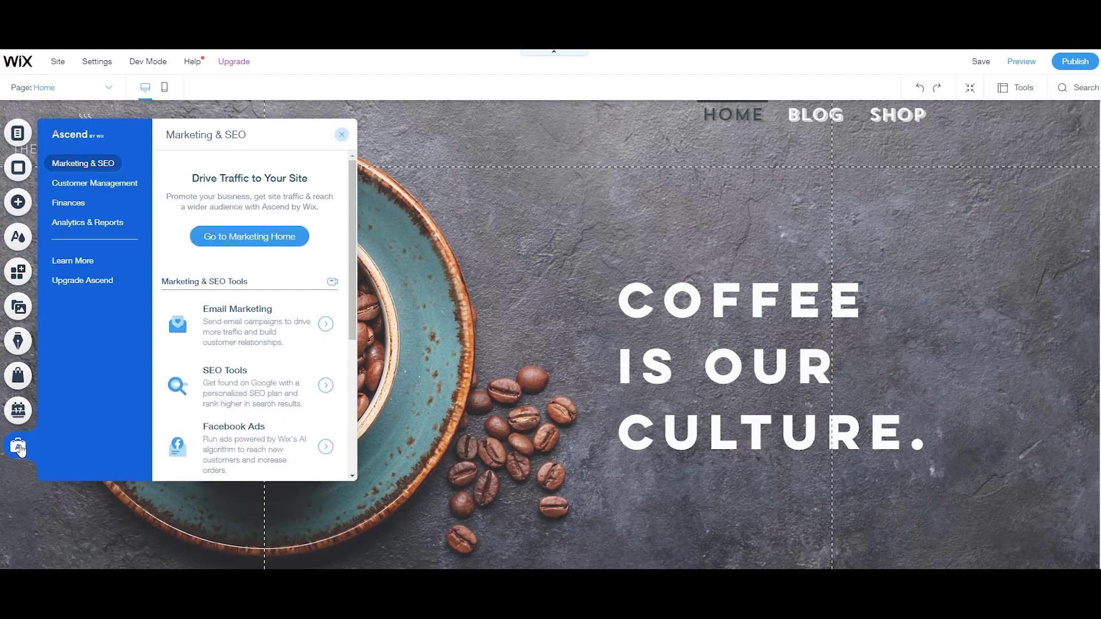
pyautogui.click(244, 240)
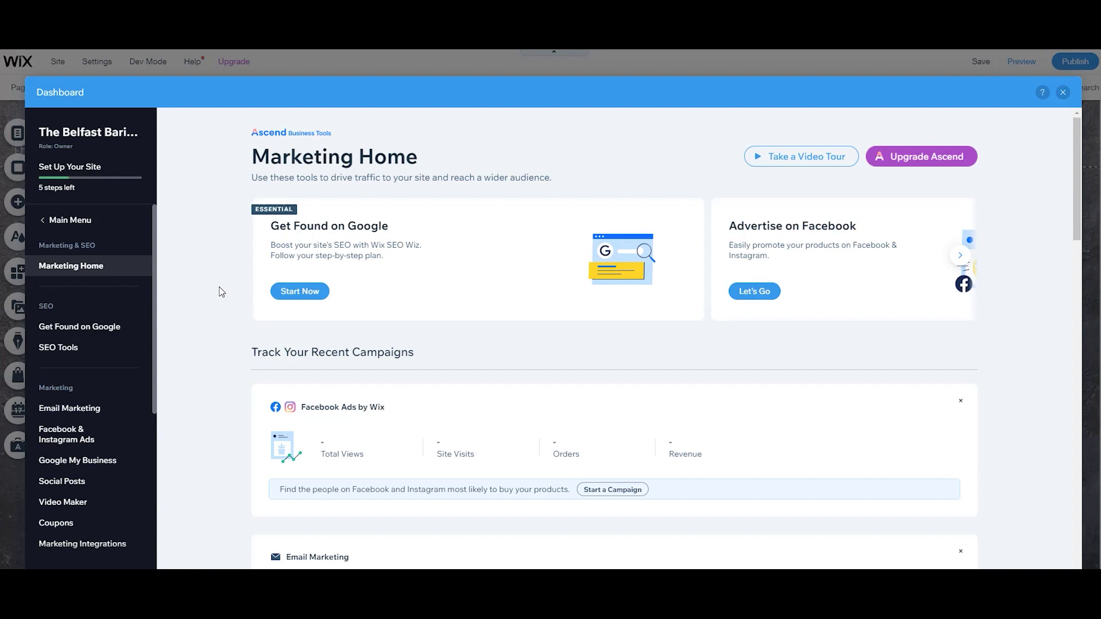
# Step: Go through the dashboard's Main Menu to Customer Management Home
pyautogui.click(64, 222)
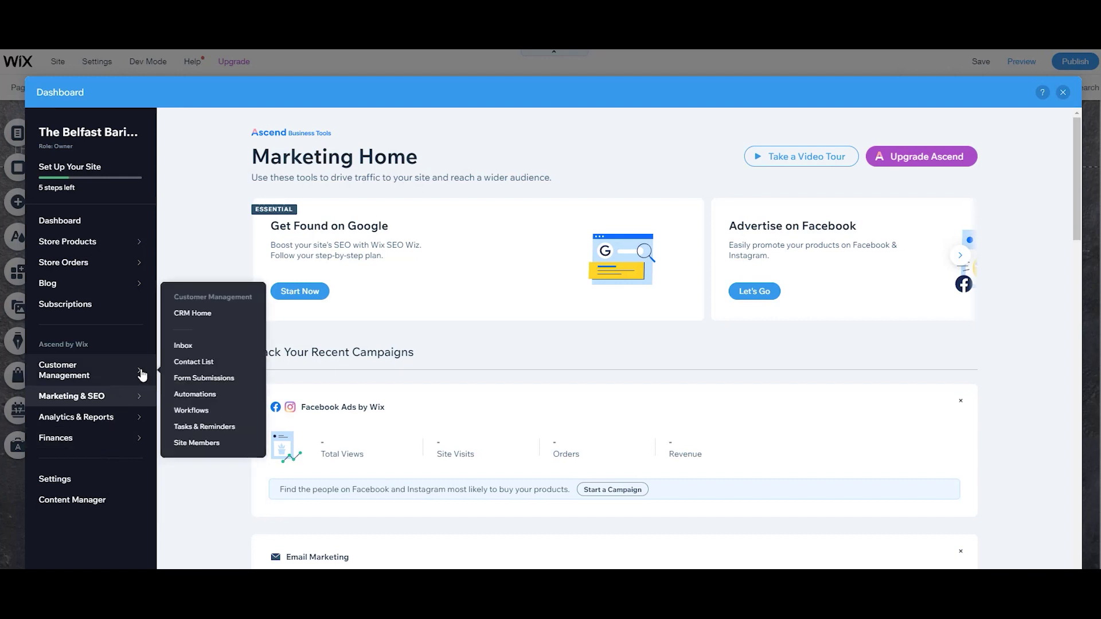
pyautogui.moveTo(86, 370)
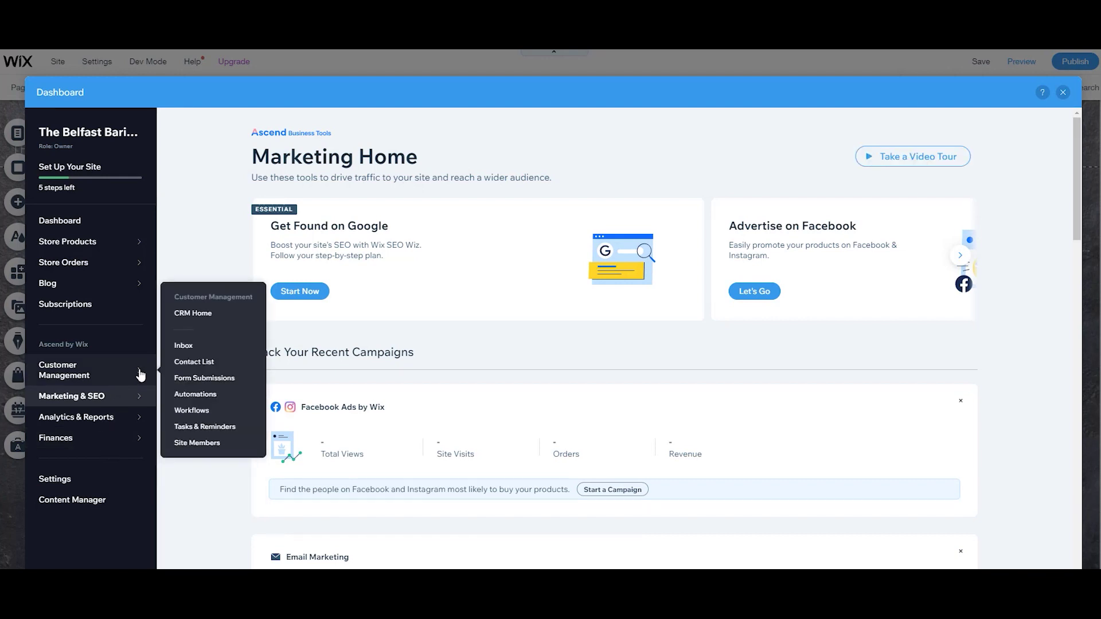
pyautogui.click(141, 374)
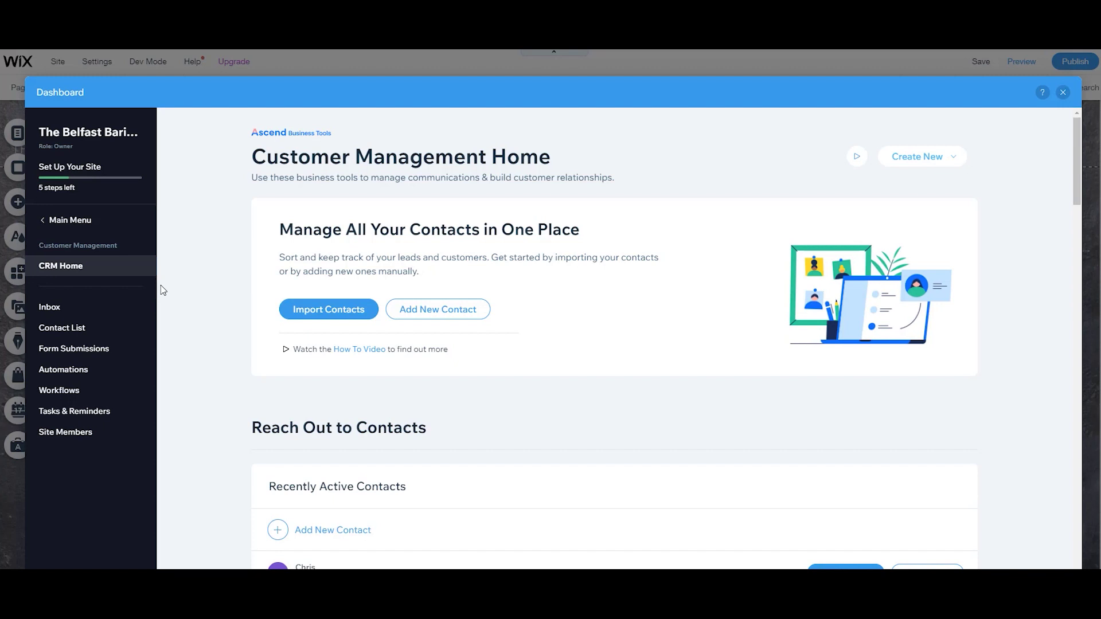
# Step: Open the Inbox and read the demo conversation about a sent coupon
pyautogui.click(98, 309)
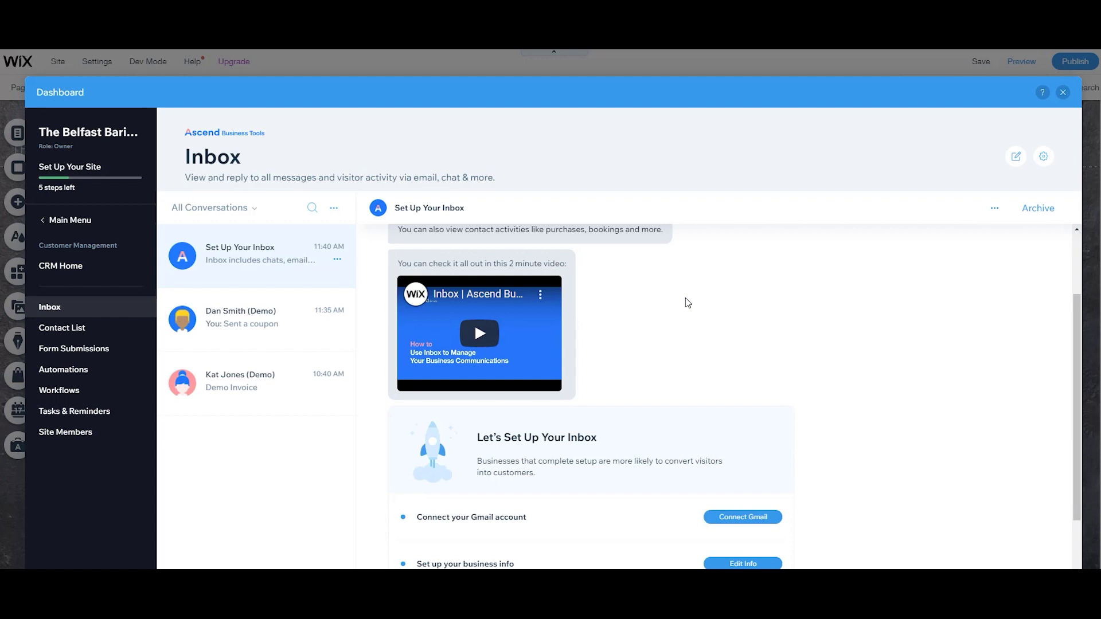
pyautogui.click(290, 305)
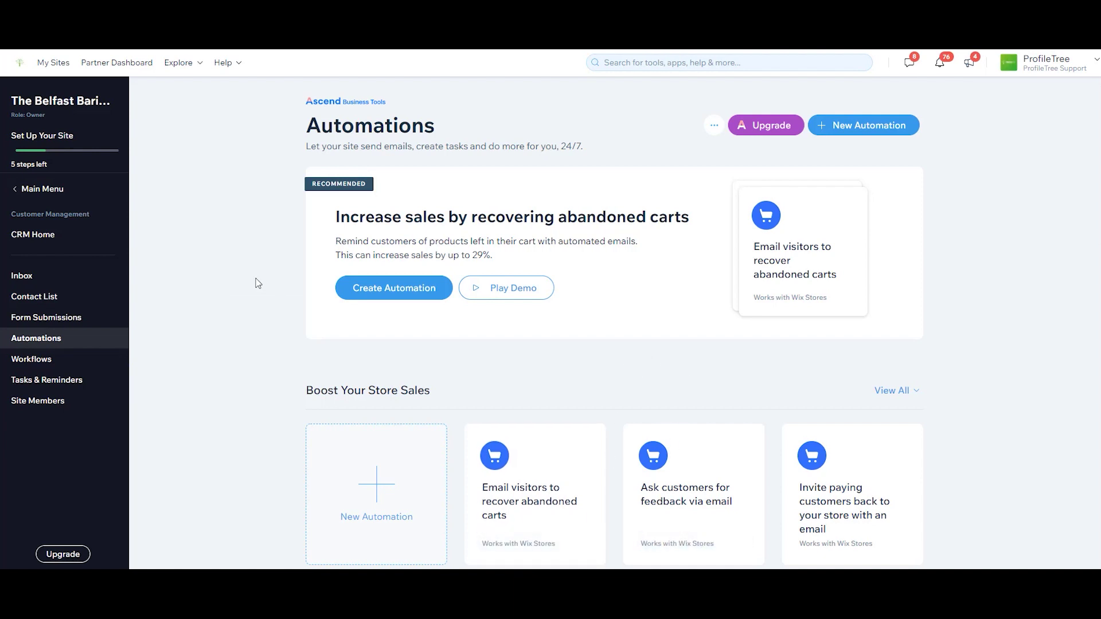
# Step: Create a new automation using the Wix Stores trigger 'Customer abandons a cart'
pyautogui.click(859, 131)
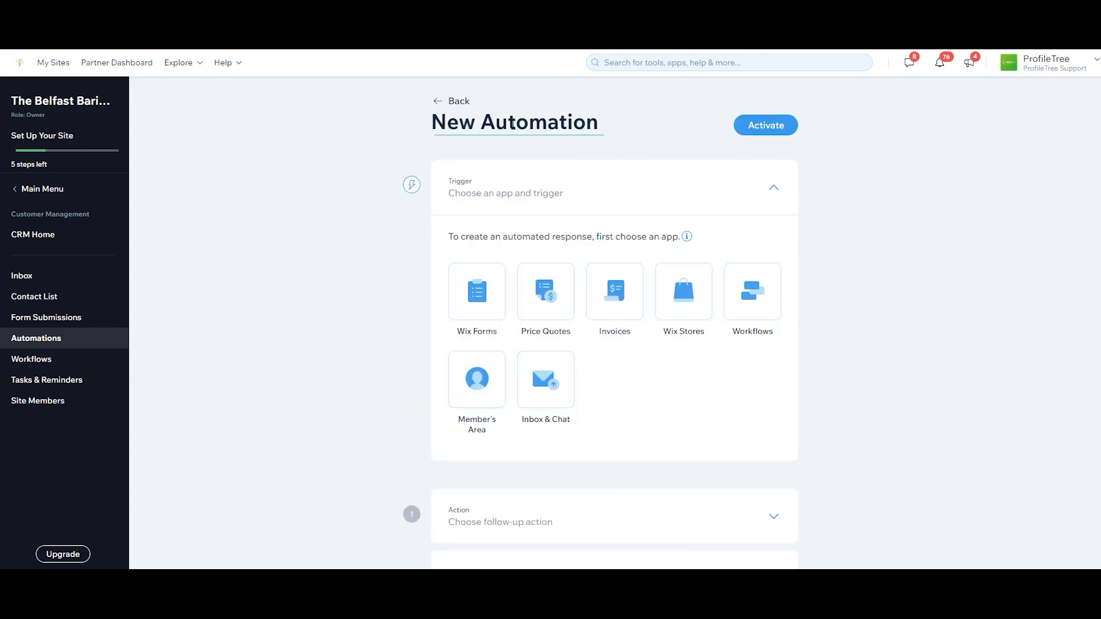
pyautogui.moveTo(525, 121); pyautogui.dragTo(600, 122)
pyautogui.scroll(-1, 665, 178)
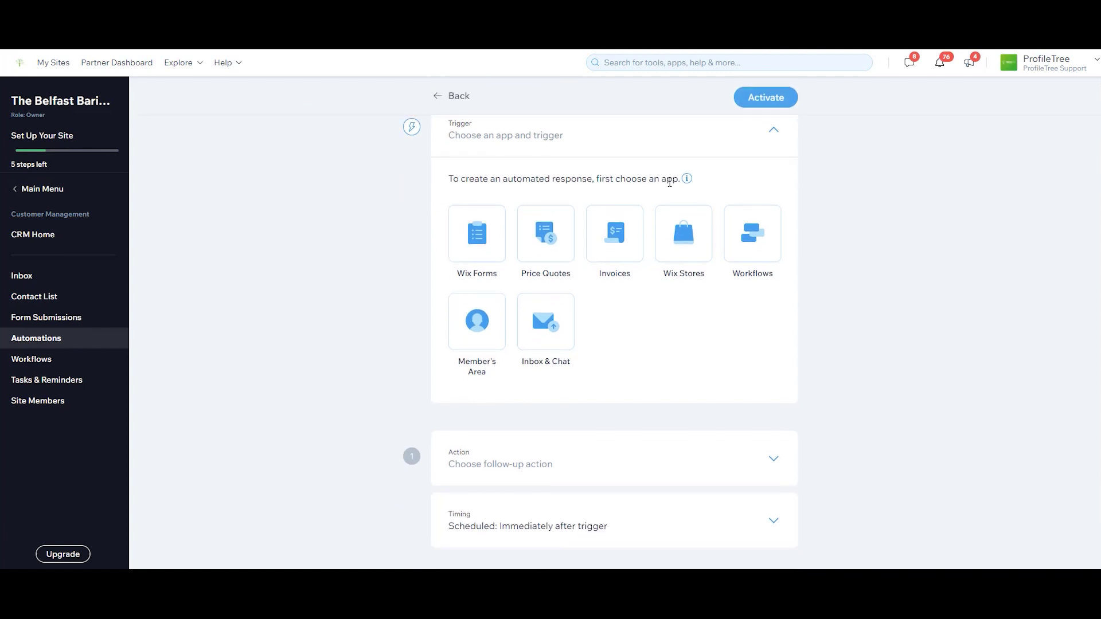
pyautogui.click(683, 235)
pyautogui.scroll(-2, 682, 244)
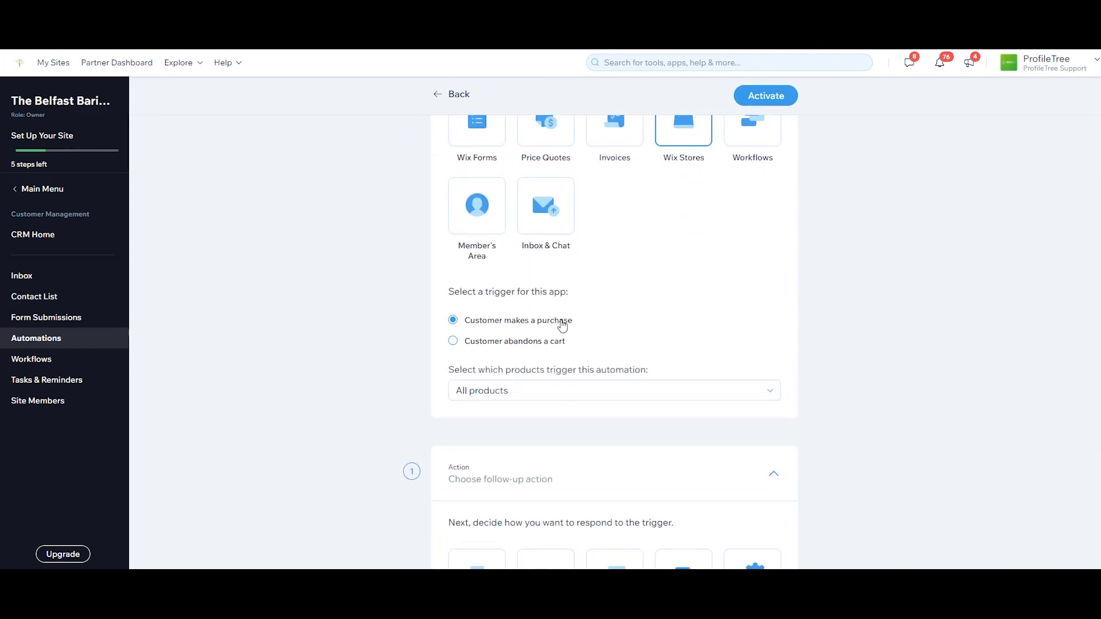
pyautogui.click(453, 342)
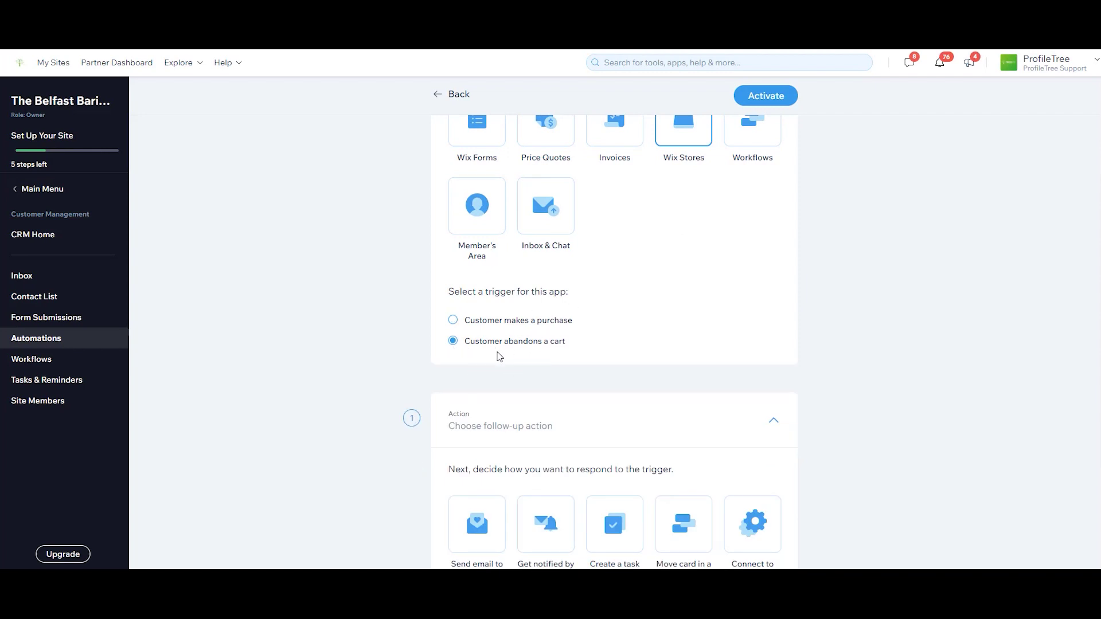
pyautogui.scroll(-5, 599, 350)
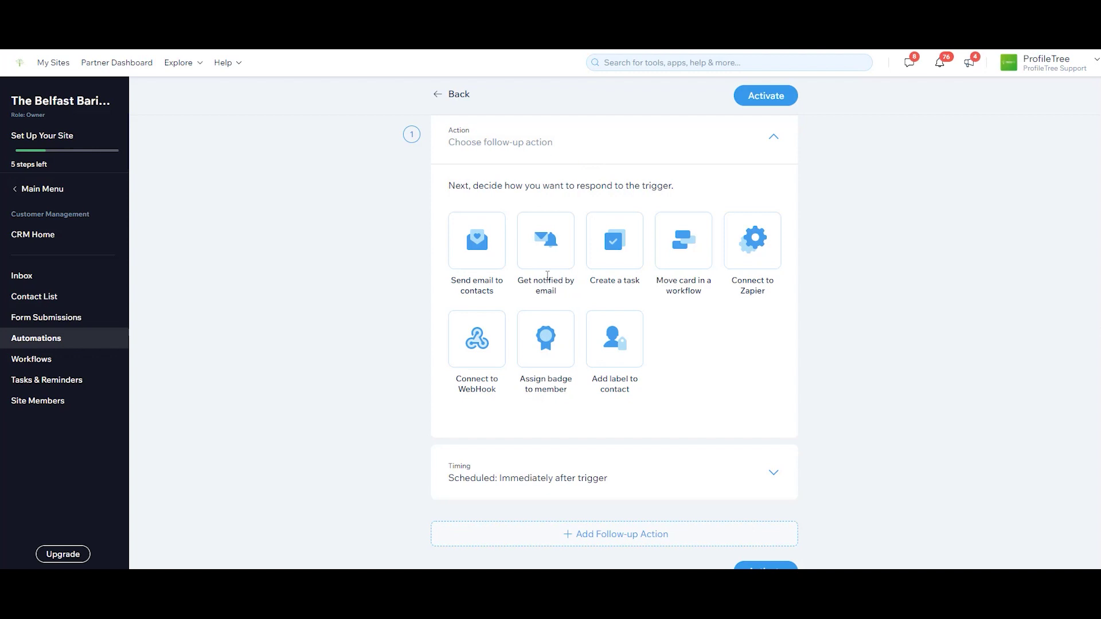
# Step: Choose 'Get notified by email' as the automation's action
pyautogui.click(559, 242)
pyautogui.scroll(-3, 562, 255)
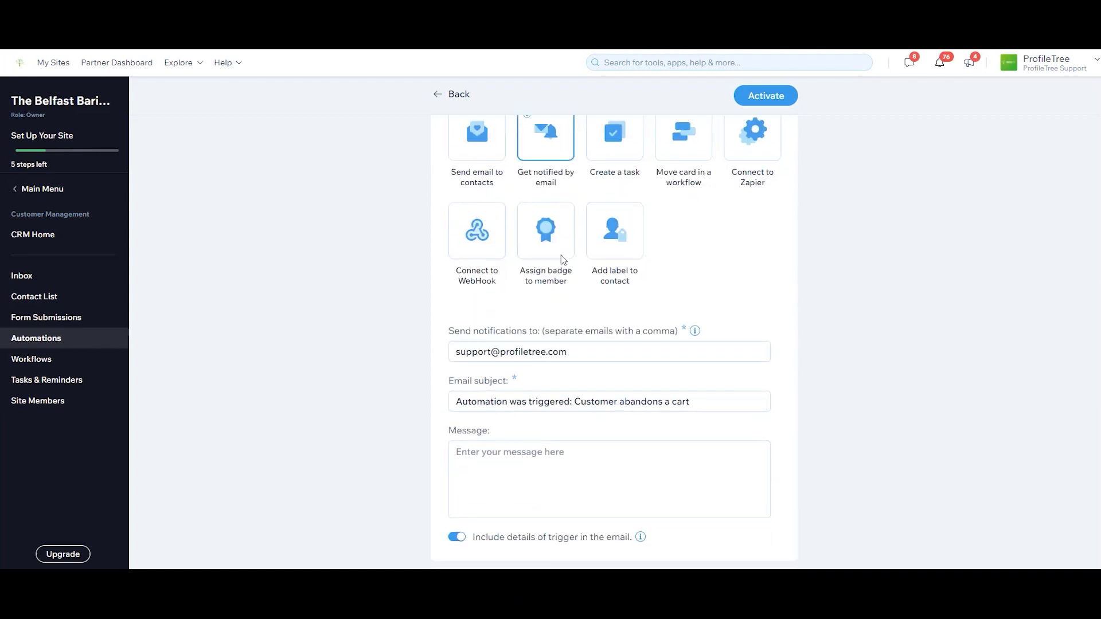
pyautogui.scroll(-1, 562, 260)
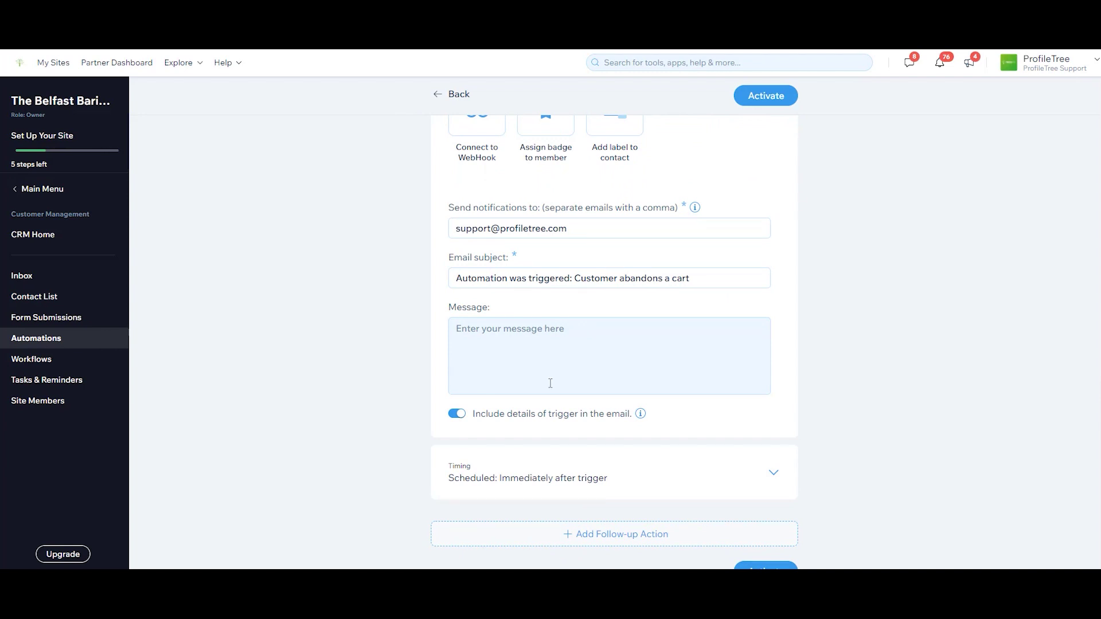
# Step: Set a custom send delay of 1 hour and activate the automation
pyautogui.click(719, 467)
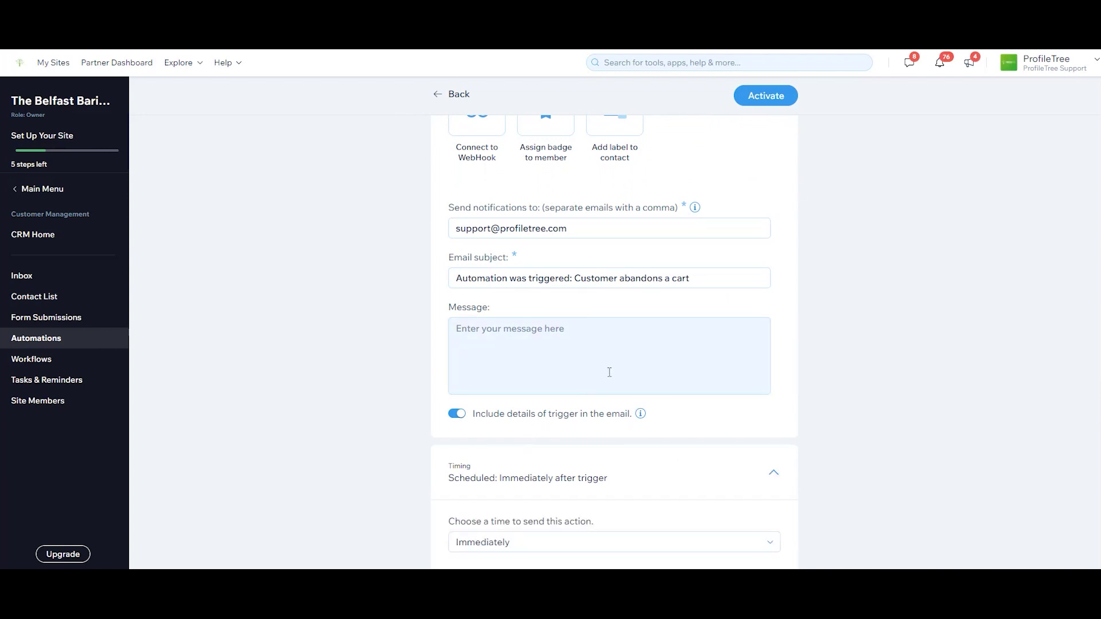
pyautogui.scroll(-2, 603, 363)
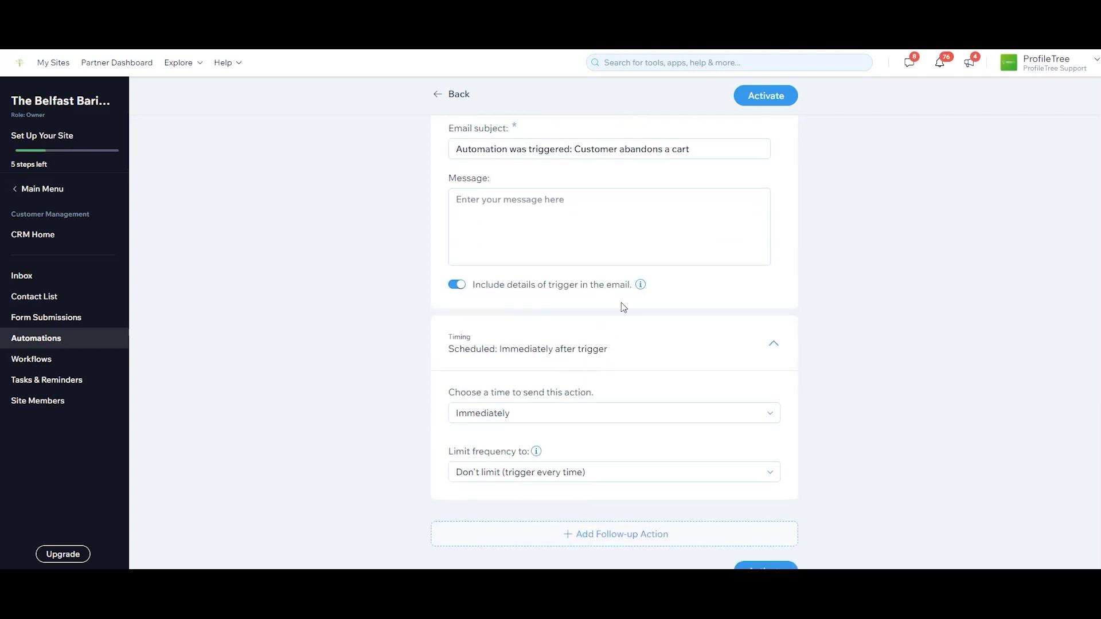
pyautogui.click(585, 414)
pyautogui.click(502, 436)
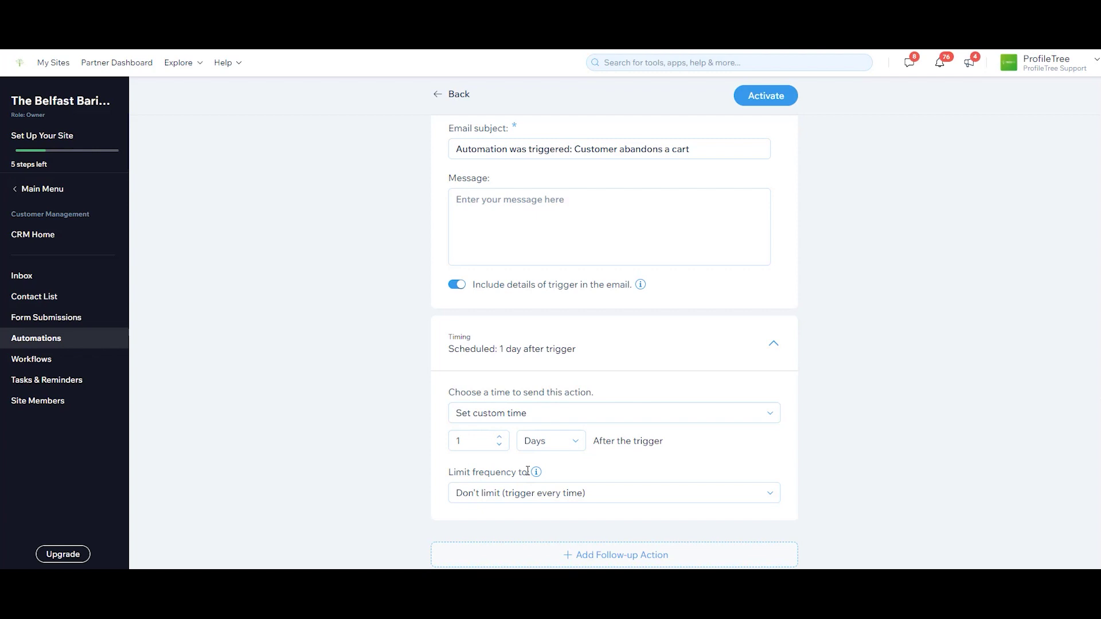
pyautogui.click(575, 448)
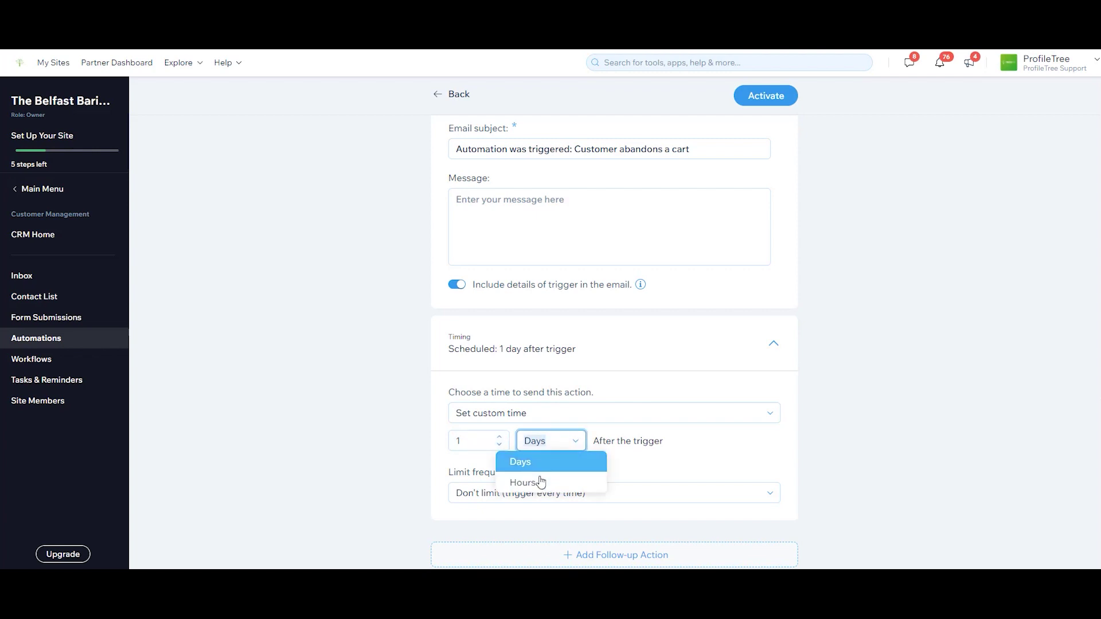
pyautogui.click(533, 480)
pyautogui.scroll(-1, 584, 491)
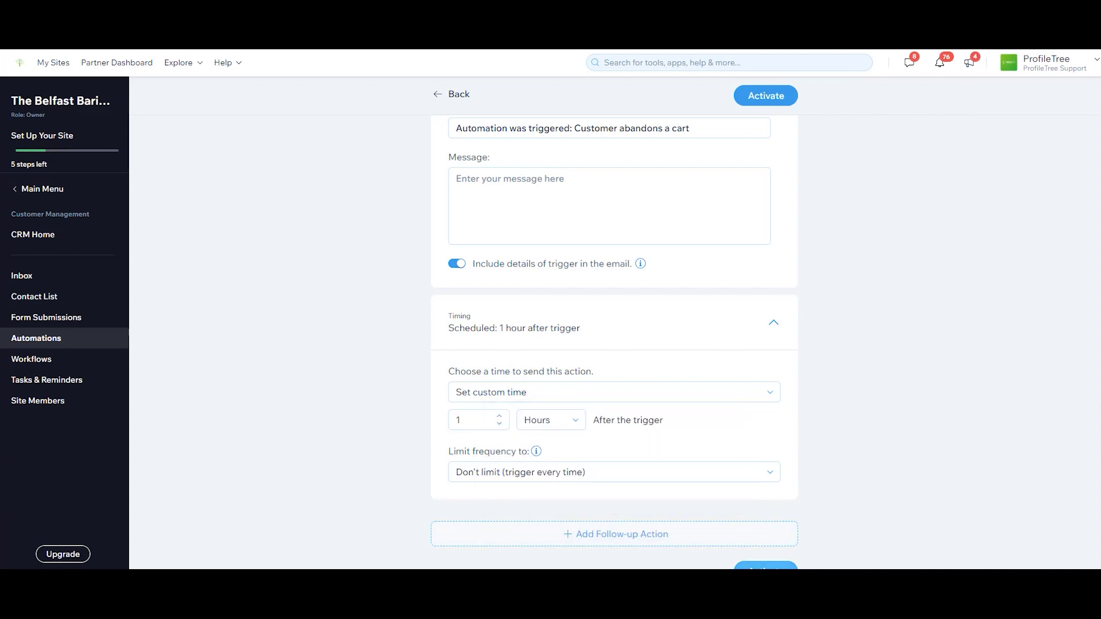
pyautogui.click(766, 567)
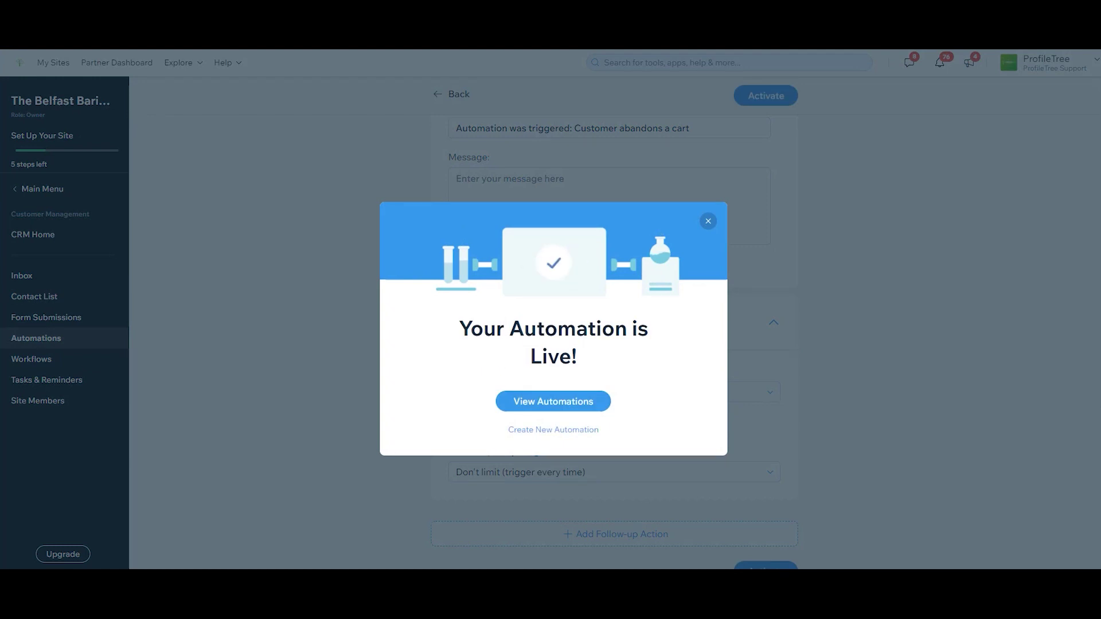
# Step: Review the Automations list and Abandoned Carts page, ending back at the main menu
pyautogui.click(249, 325)
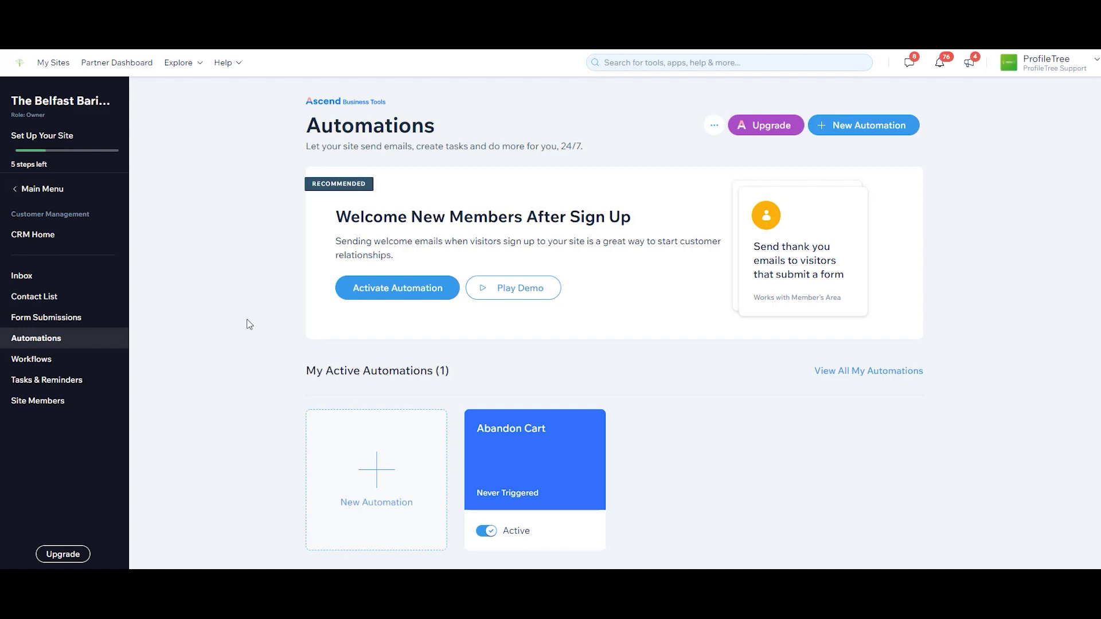
pyautogui.click(47, 191)
pyautogui.moveTo(60, 231)
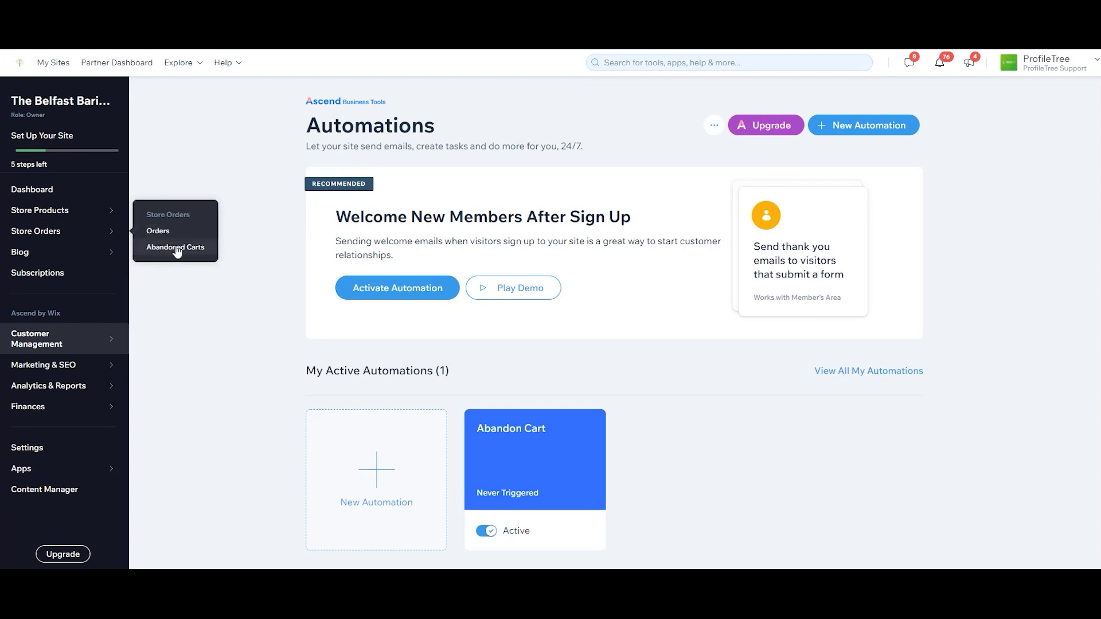
pyautogui.click(177, 248)
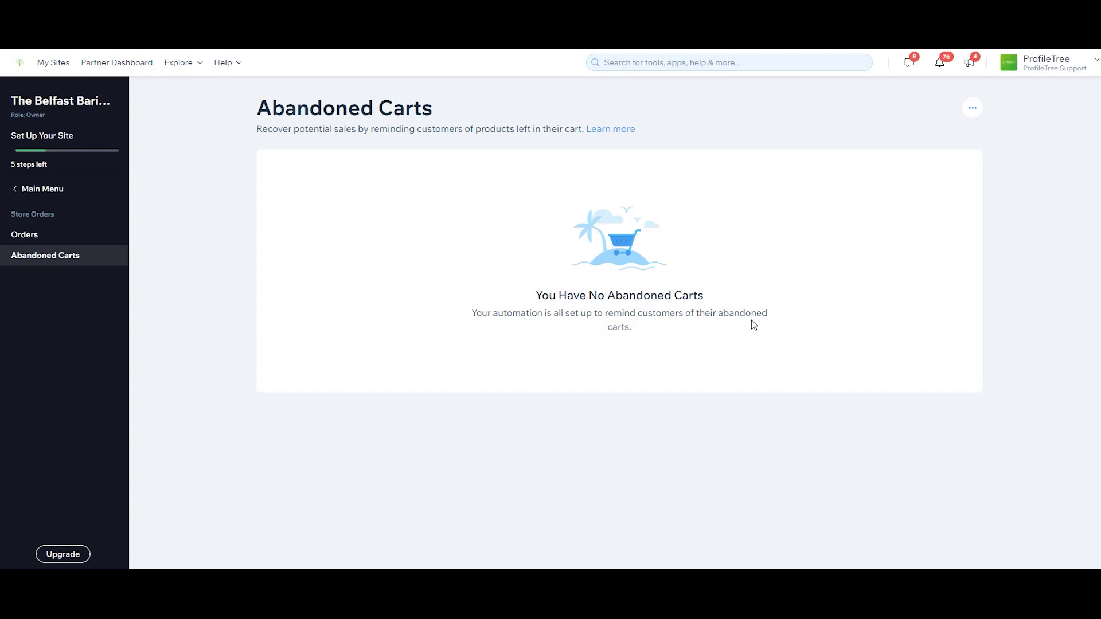
pyautogui.click(50, 192)
pyautogui.moveTo(36, 339)
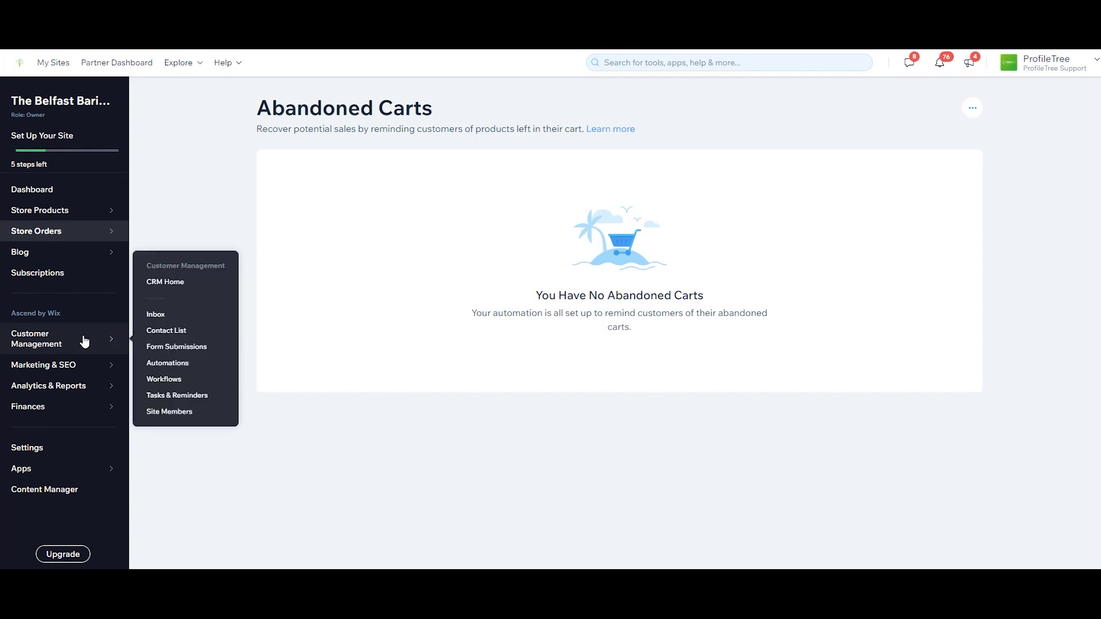
pyautogui.click(167, 363)
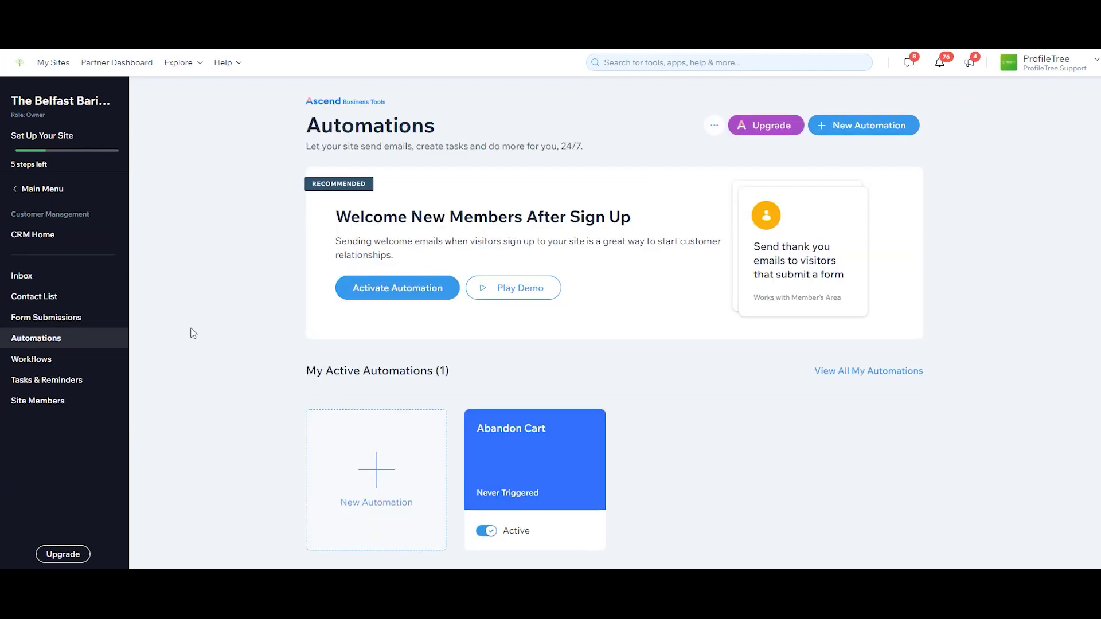
pyautogui.click(41, 189)
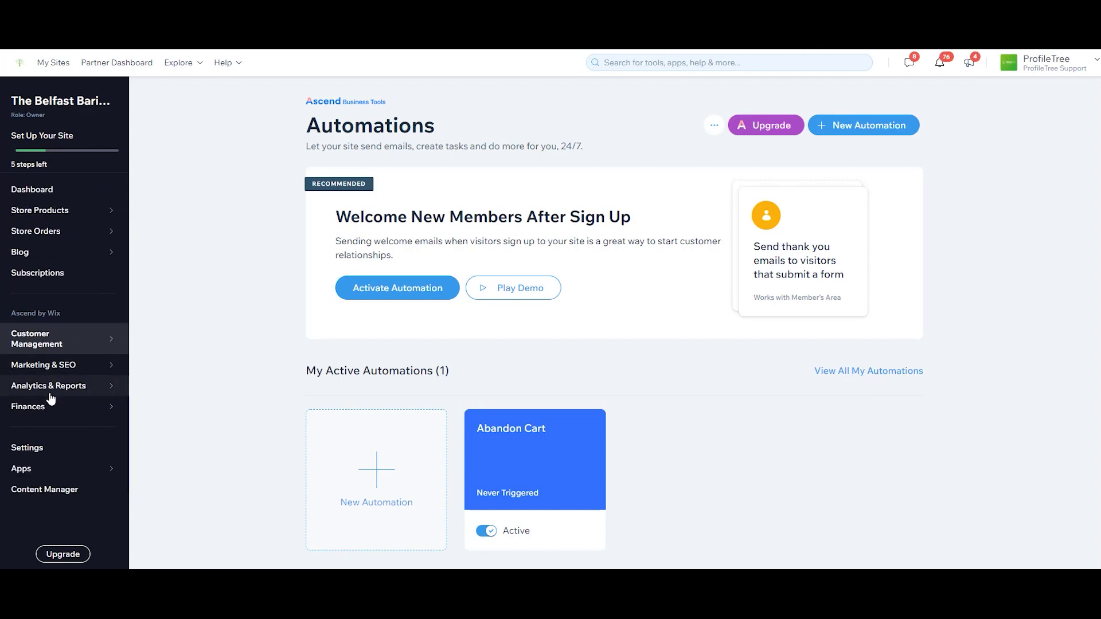
pyautogui.moveTo(29, 406)
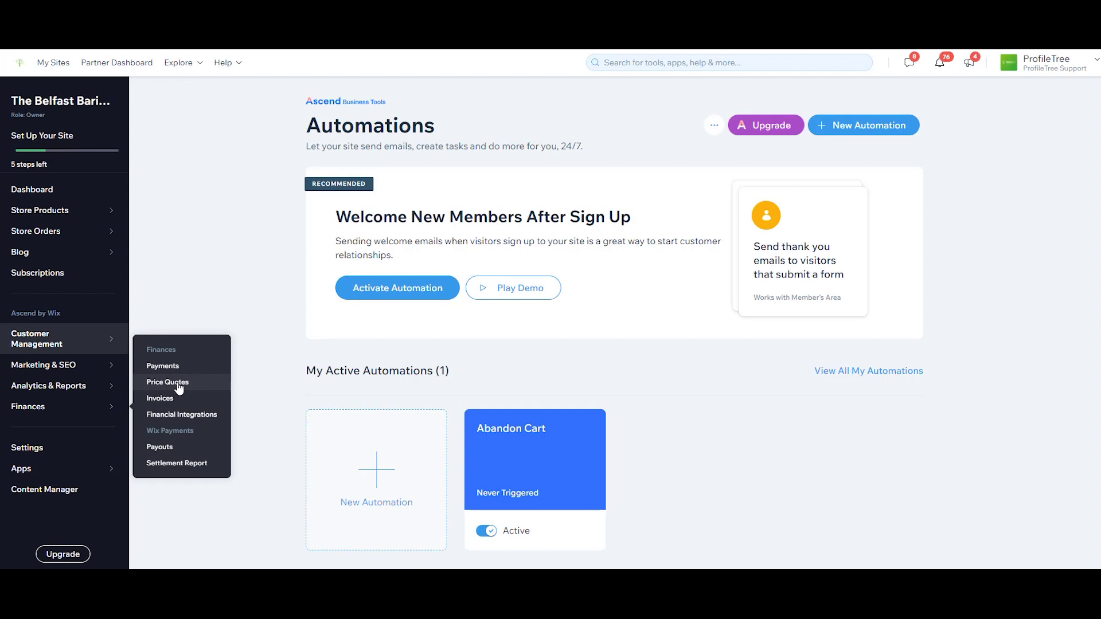
# Step: View Price Quotes and its Business Info form, then move on to Invoices
pyautogui.click(168, 382)
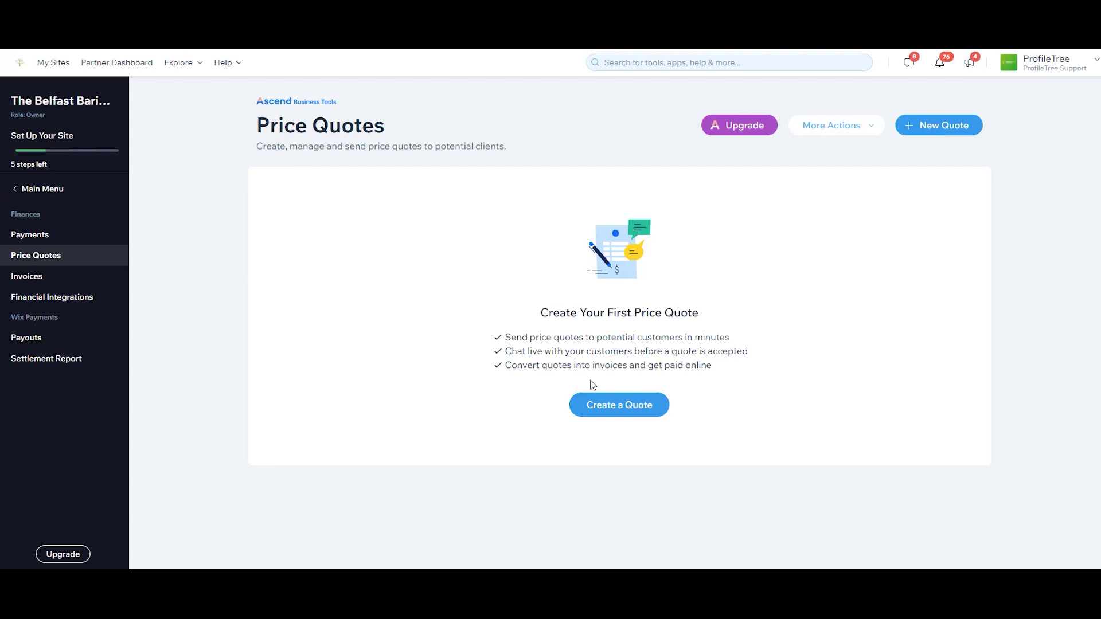
pyautogui.click(609, 412)
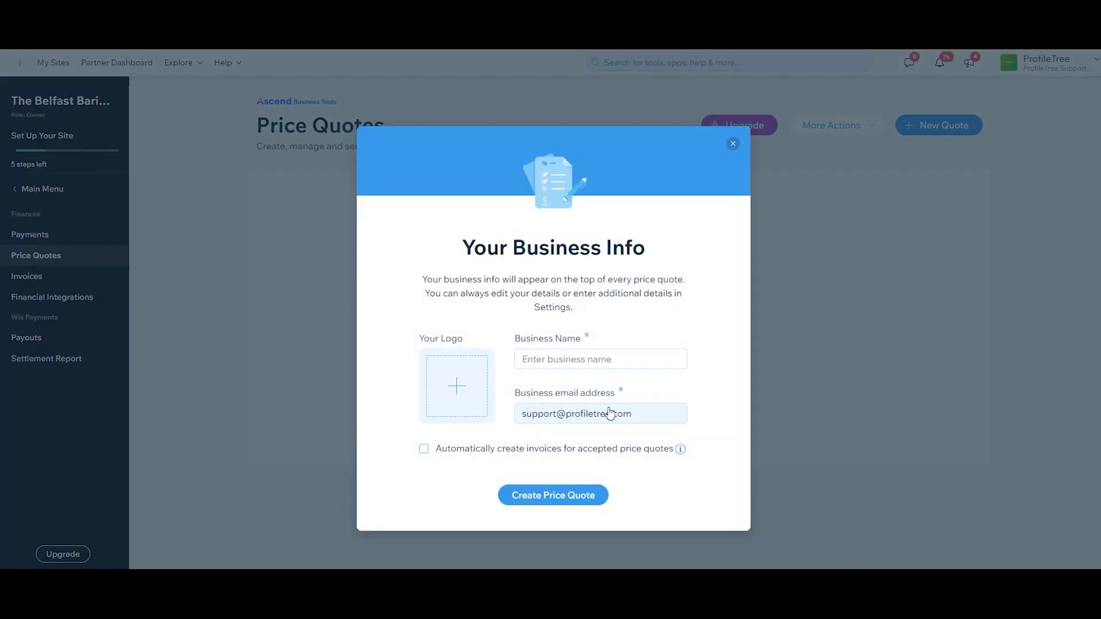
pyautogui.click(733, 144)
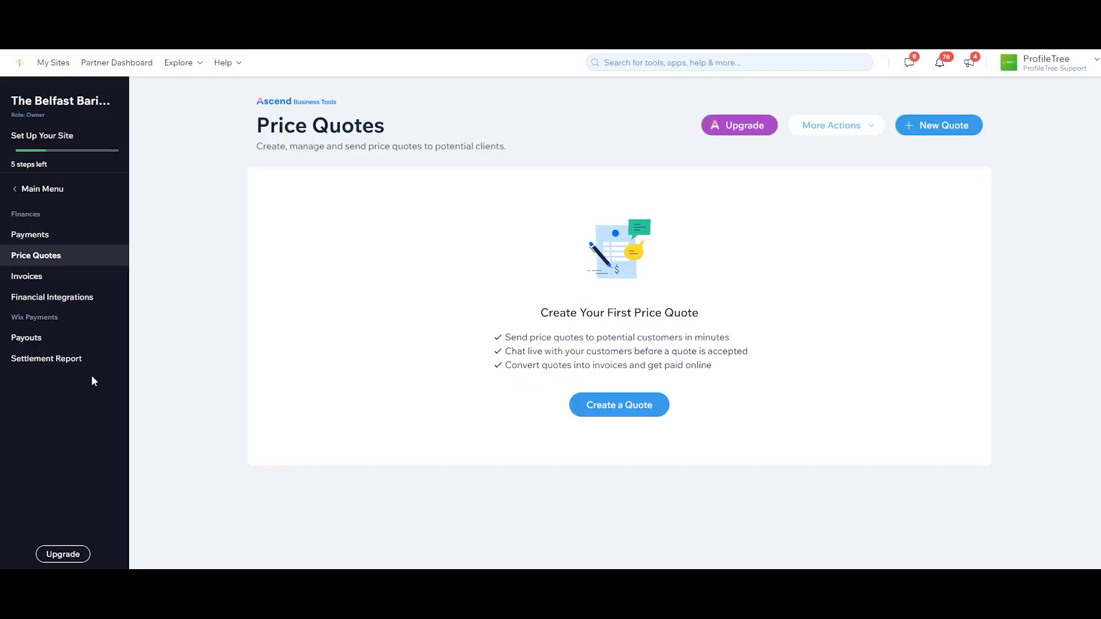
pyautogui.click(23, 278)
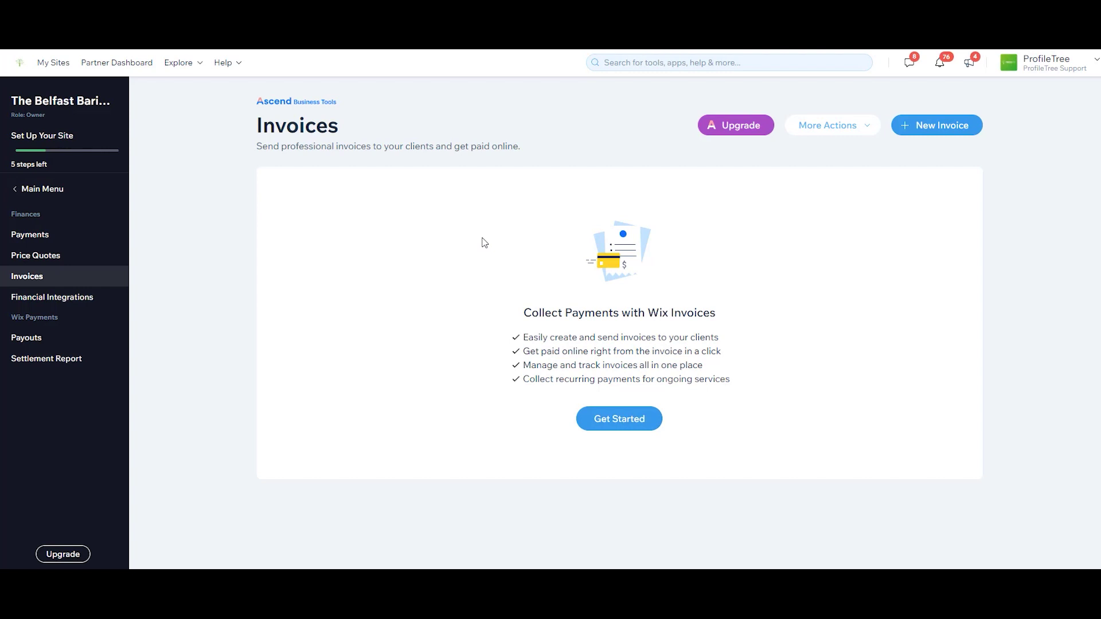
# Step: Open Financial Integrations and check its United States business location dropdown
pyautogui.click(84, 299)
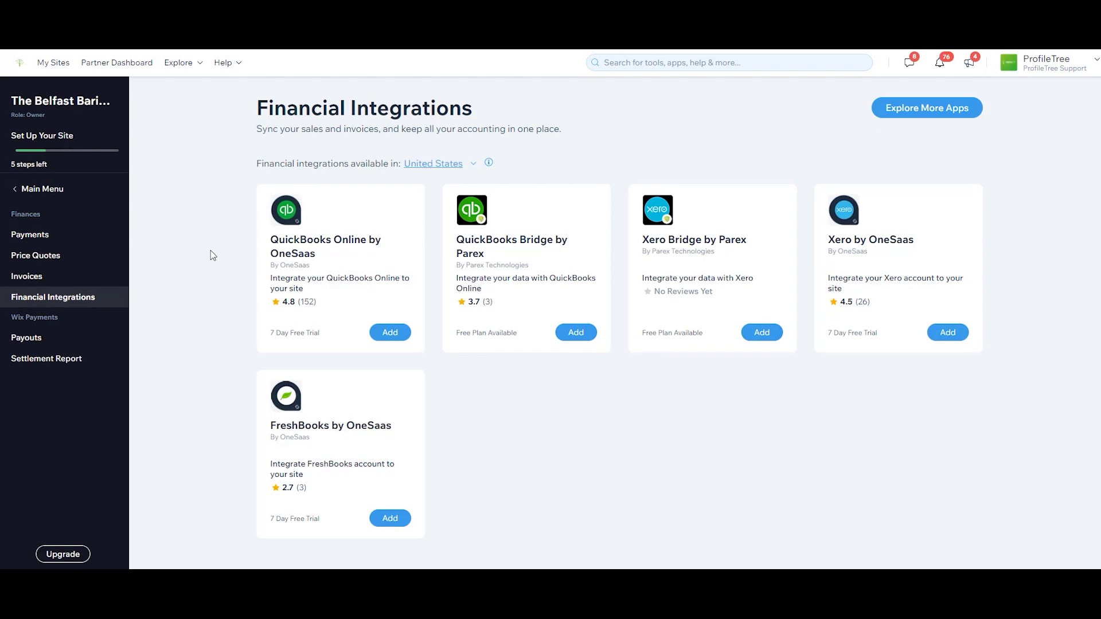
pyautogui.click(472, 164)
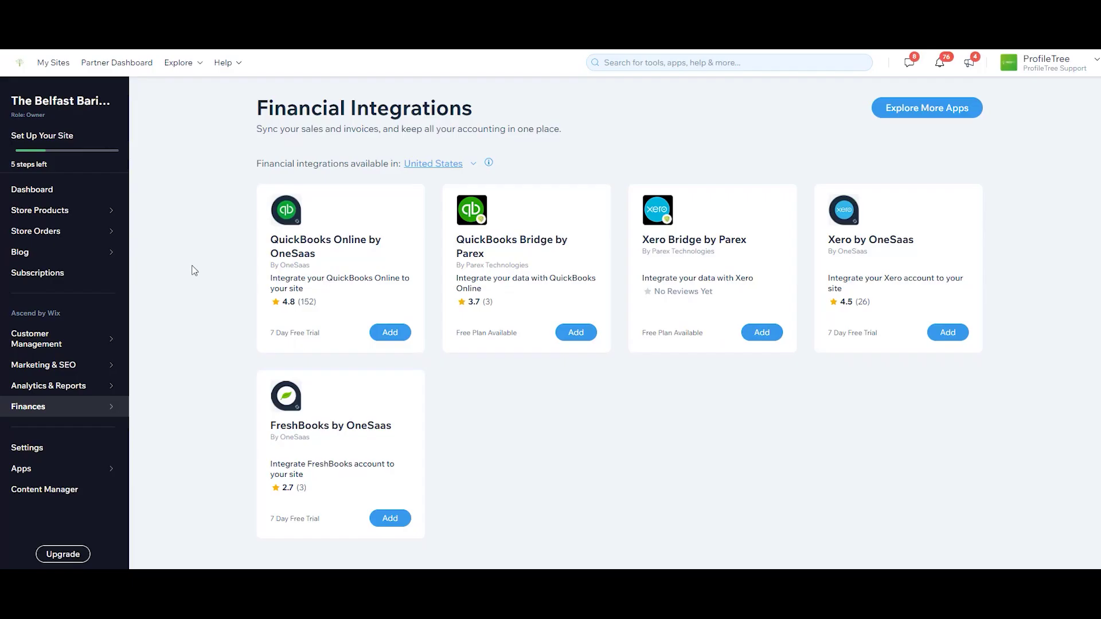
# Step: Browse the Email Marketing and Facebook & Instagram Ads pages under Marketing & SEO
pyautogui.click(64, 365)
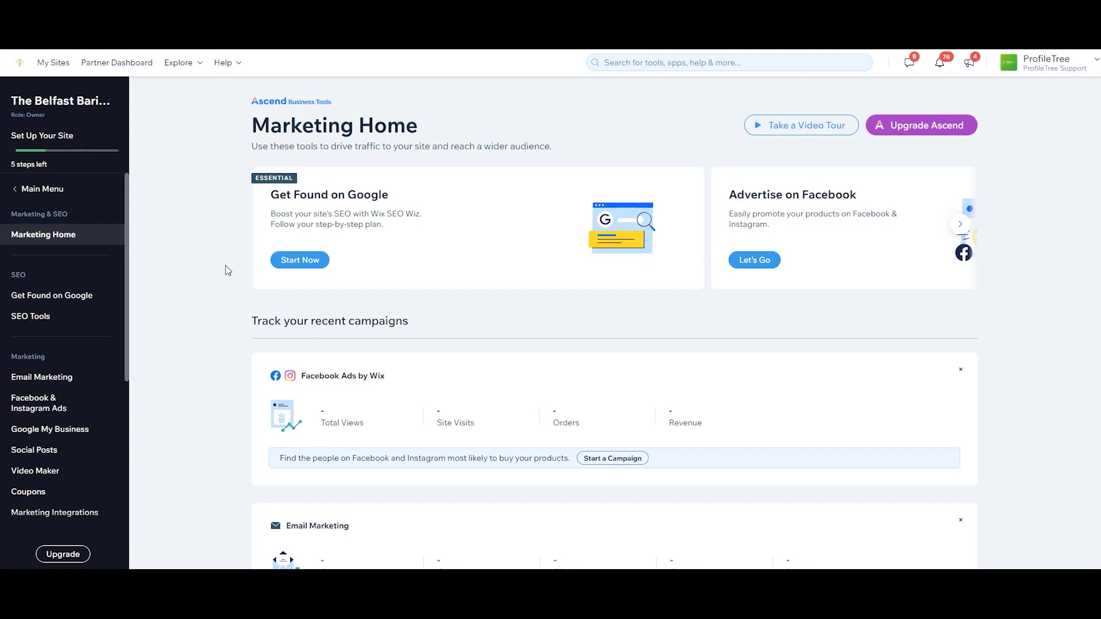
pyautogui.scroll(-1, 50, 401)
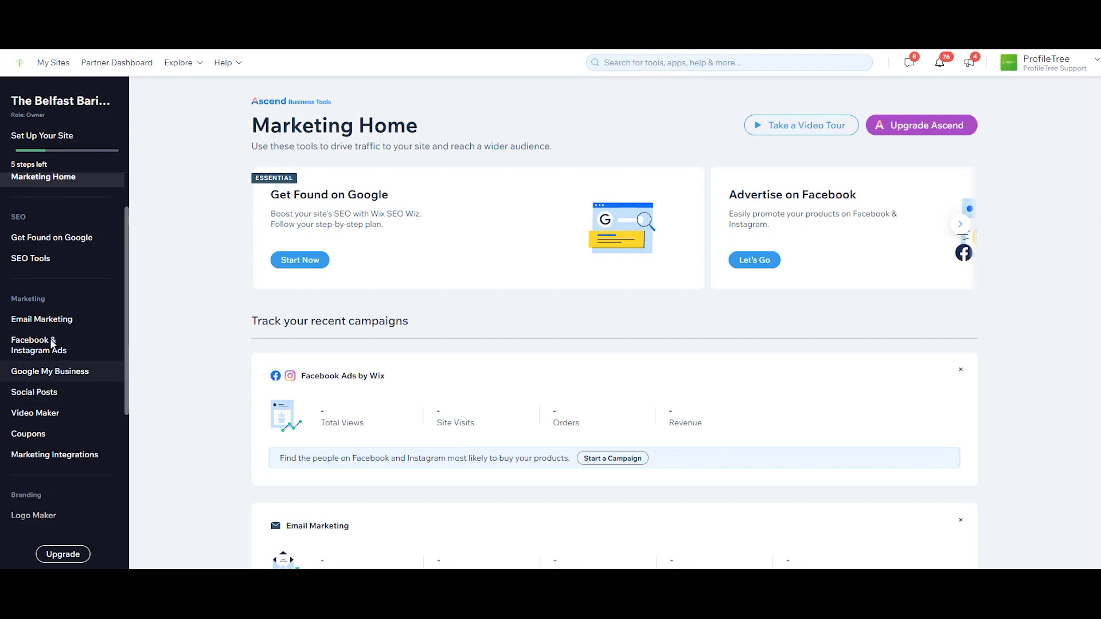
pyautogui.click(53, 320)
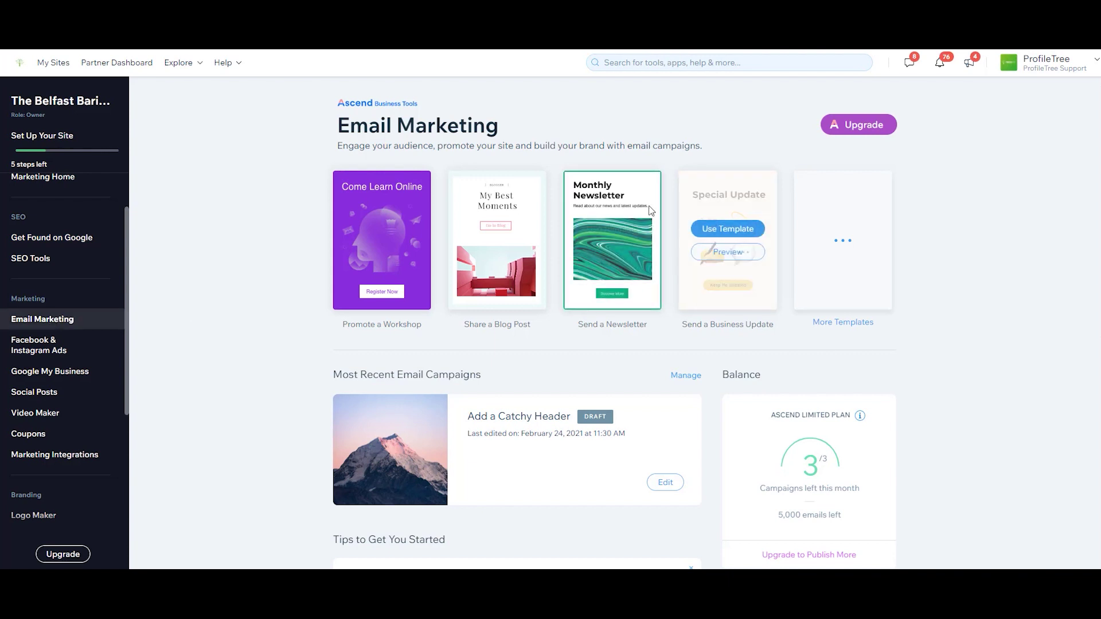
pyautogui.moveTo(612, 239)
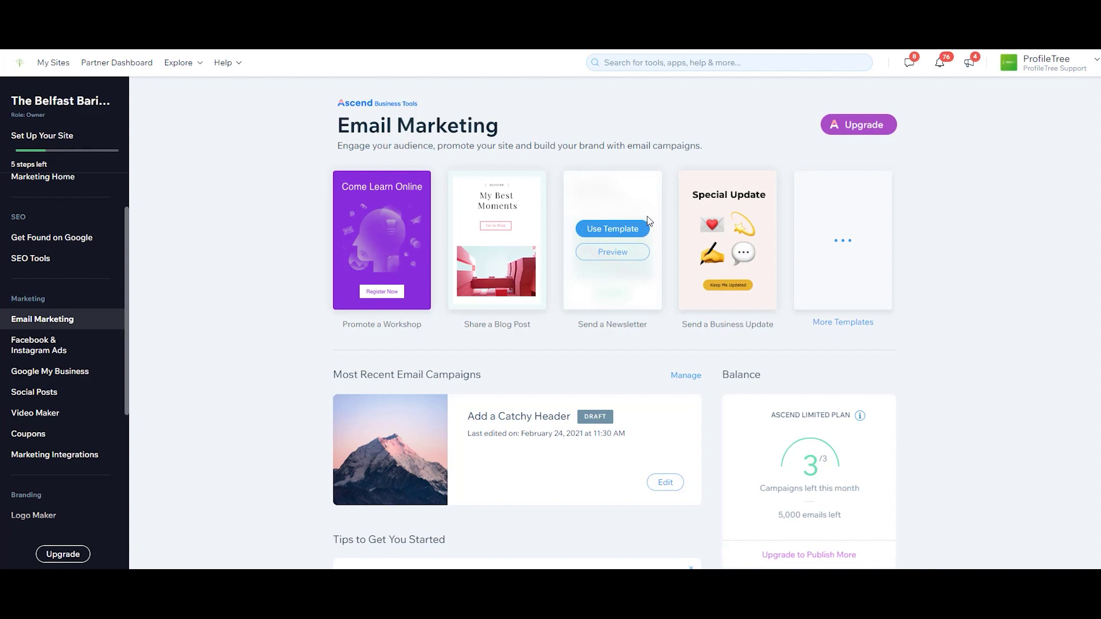
pyautogui.click(39, 347)
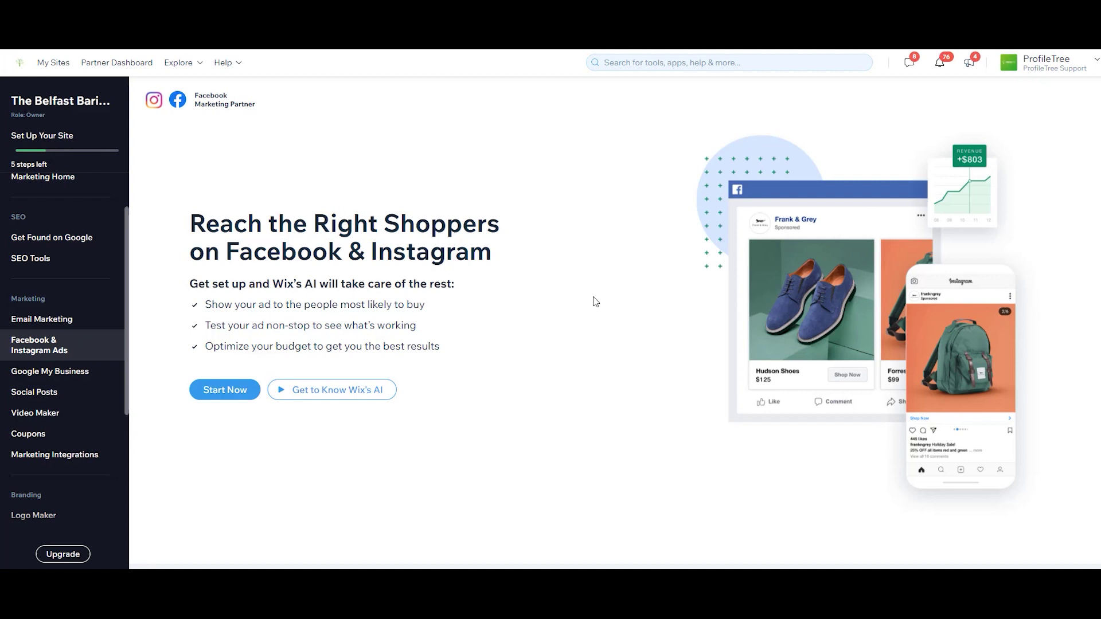
# Step: From Social Posts, start a new social post and scroll through its design templates
pyautogui.click(64, 396)
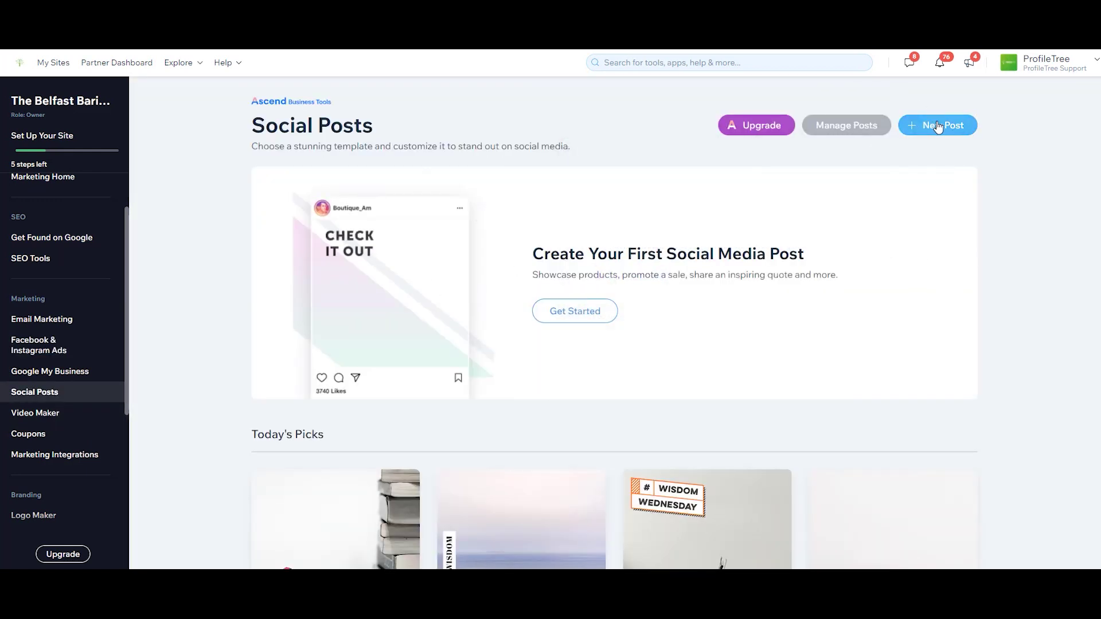
pyautogui.click(939, 127)
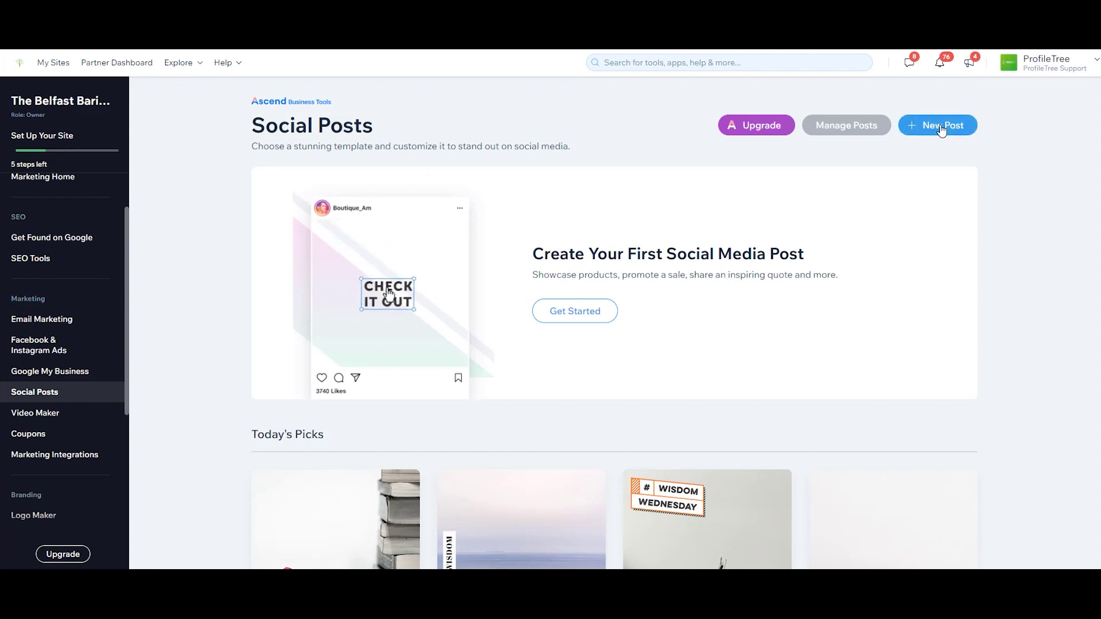
pyautogui.scroll(-2, 100, 313)
pyautogui.scroll(-2, 101, 320)
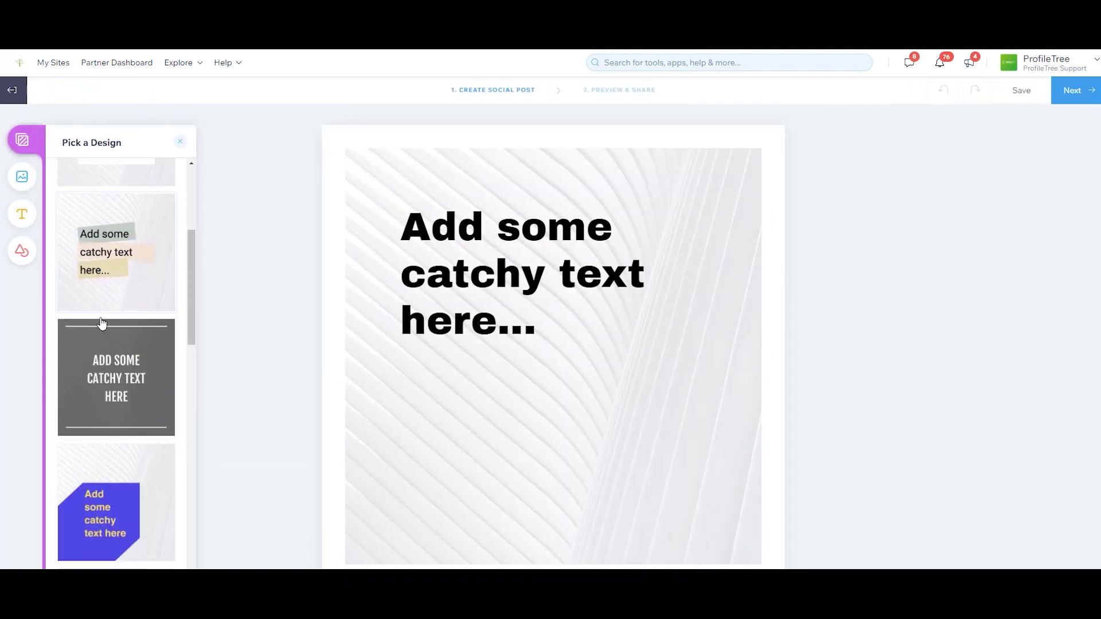
pyautogui.scroll(-3, 101, 320)
pyautogui.scroll(-2, 101, 321)
pyautogui.scroll(-3, 100, 323)
pyautogui.scroll(-1, 101, 323)
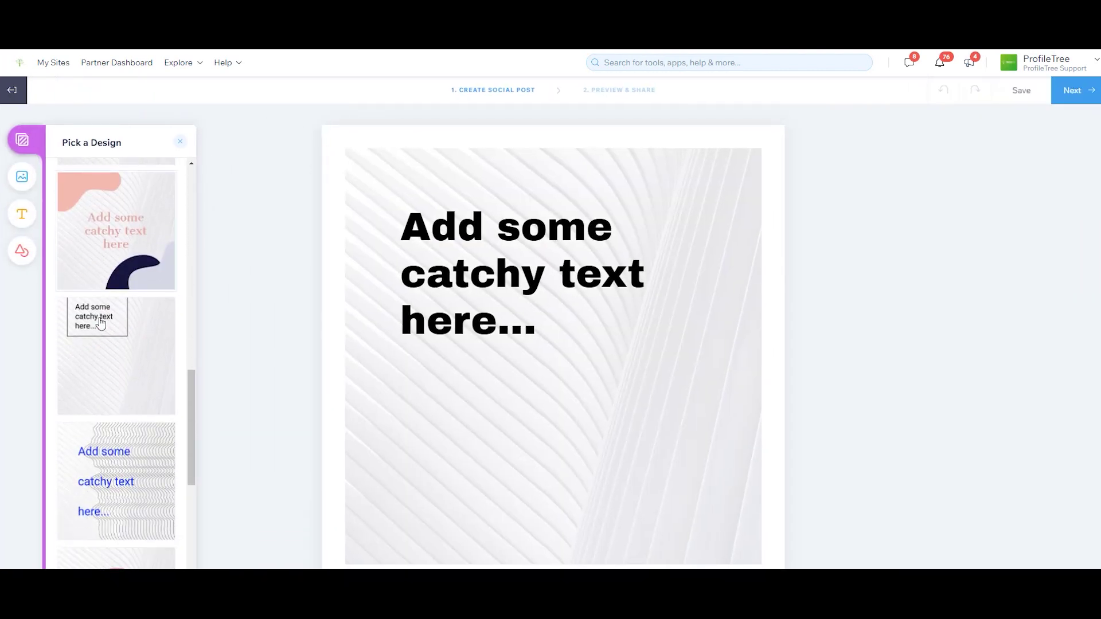
pyautogui.scroll(-2, 101, 323)
pyautogui.scroll(-1, 100, 324)
pyautogui.scroll(-1, 101, 323)
pyautogui.scroll(-2, 101, 323)
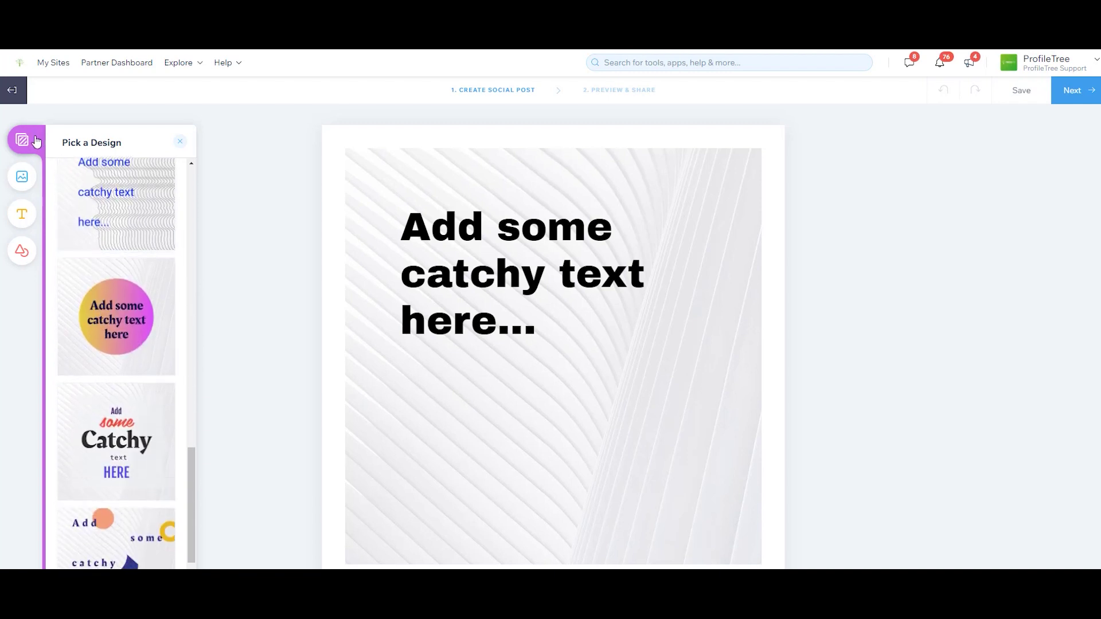
# Step: Browse the post's background, text and graphics options, then return to Social Posts
pyautogui.click(22, 177)
pyautogui.scroll(-3, 128, 364)
pyautogui.scroll(-1, 128, 364)
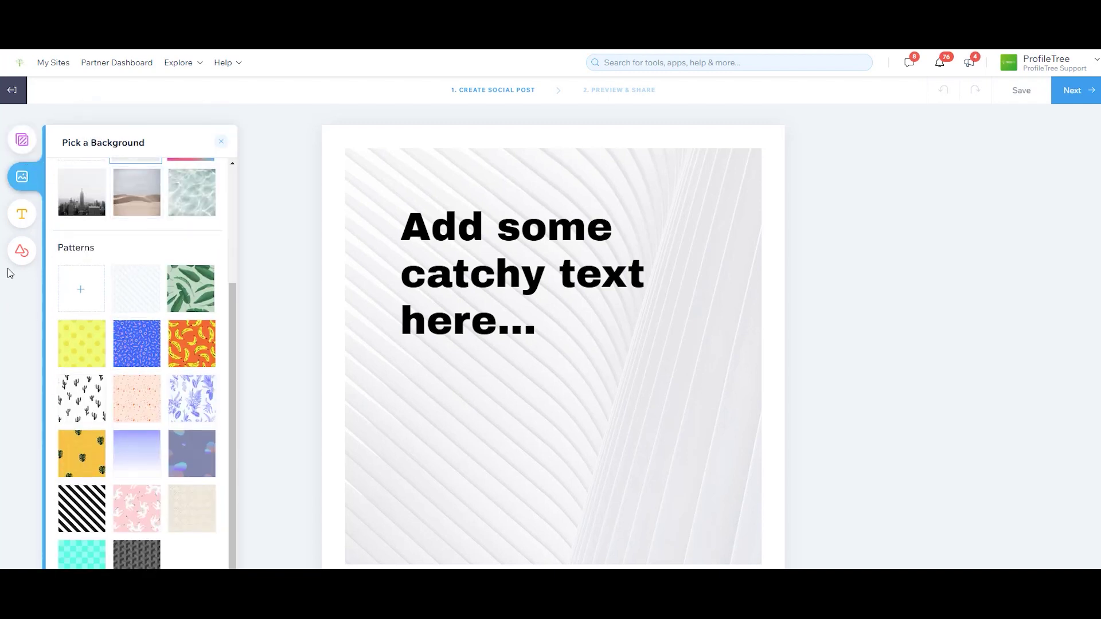
pyautogui.click(22, 213)
pyautogui.click(22, 254)
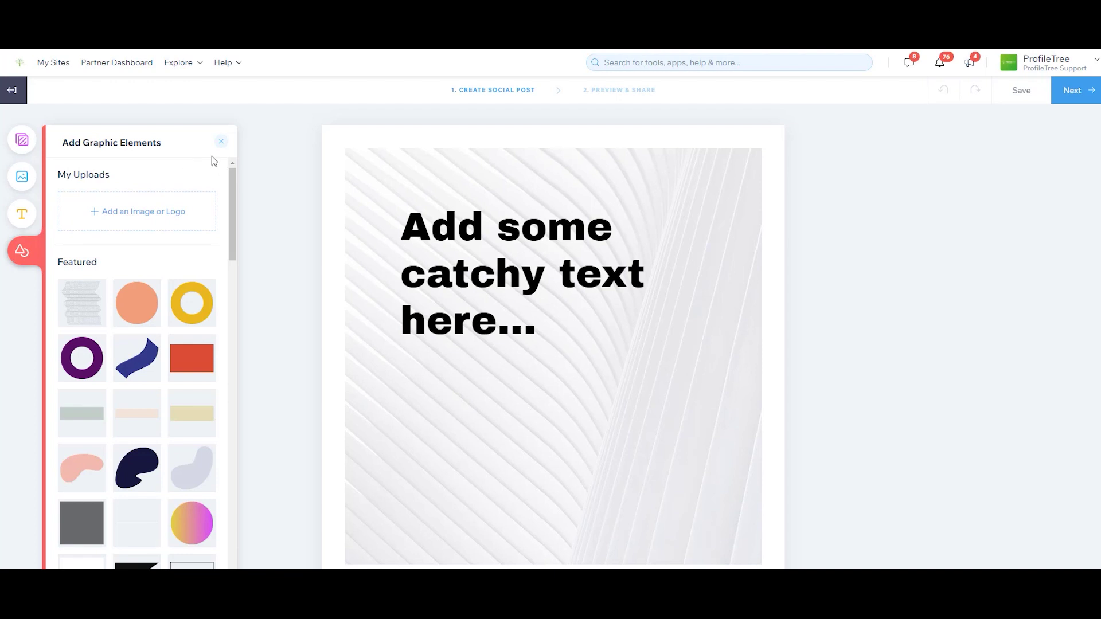
pyautogui.click(19, 93)
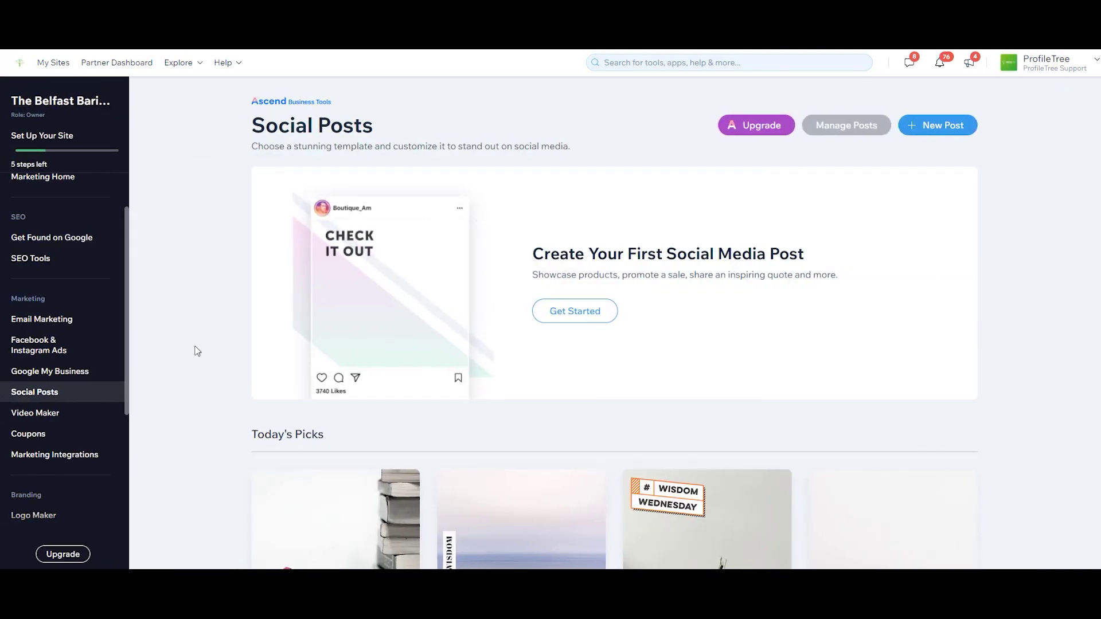
# Step: Look over Video Maker's My Videos and Templates, then go to Marketing Integrations
pyautogui.click(64, 420)
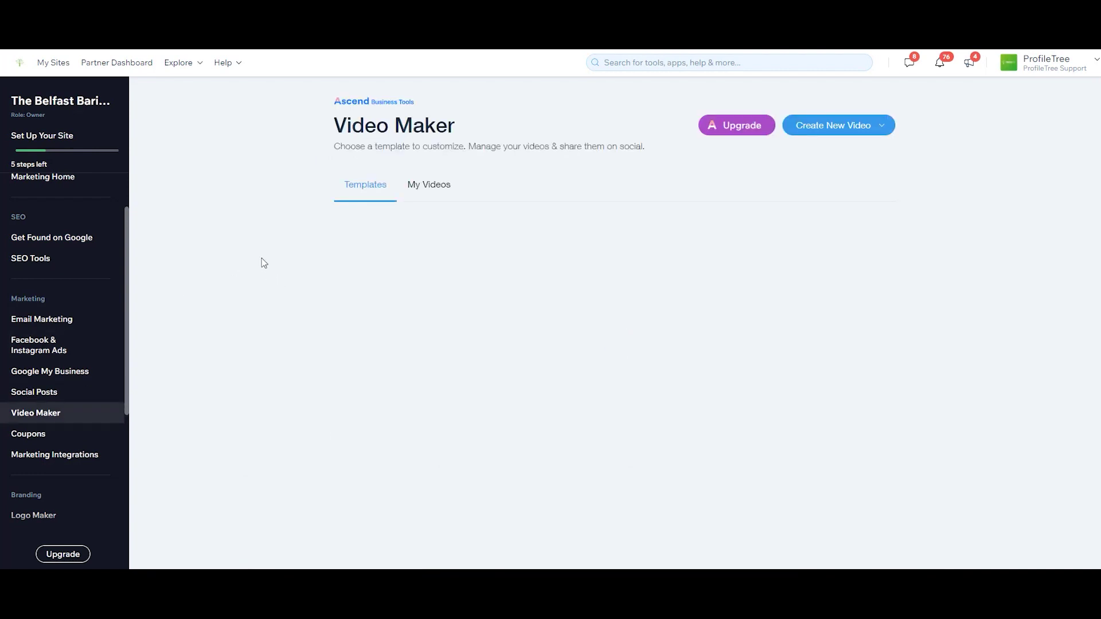
pyautogui.click(425, 190)
pyautogui.click(378, 187)
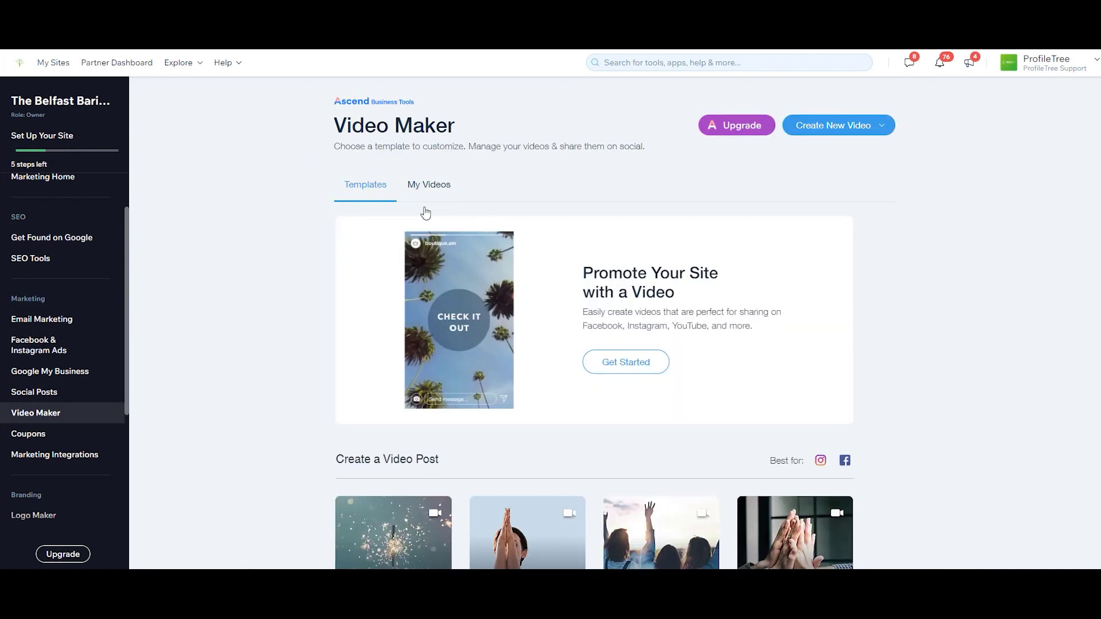
pyautogui.scroll(-1, 838, 388)
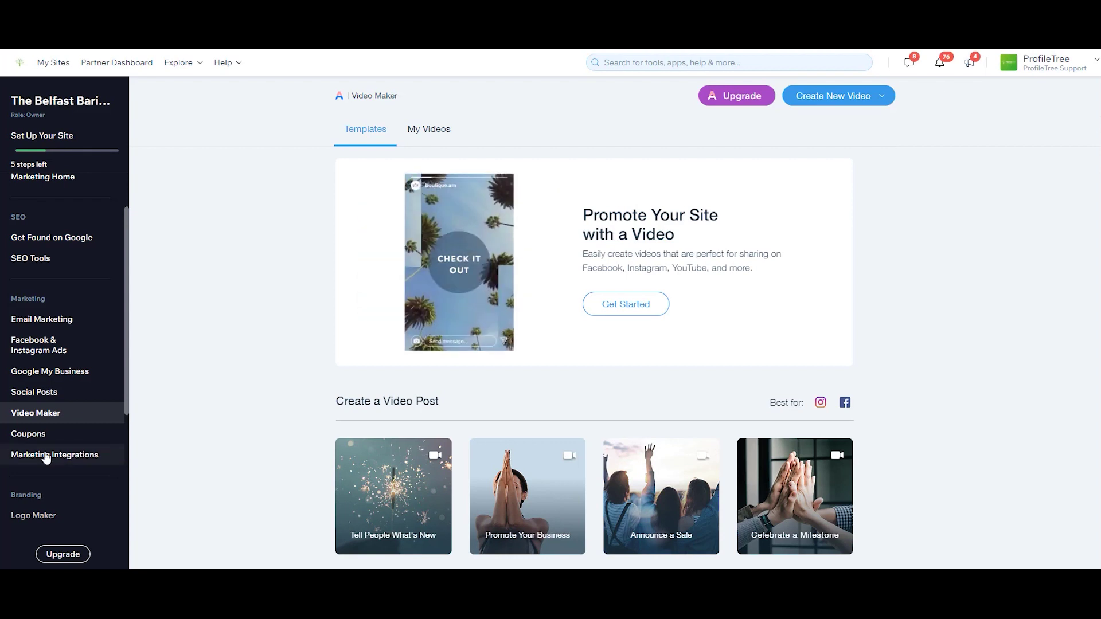
pyautogui.click(47, 455)
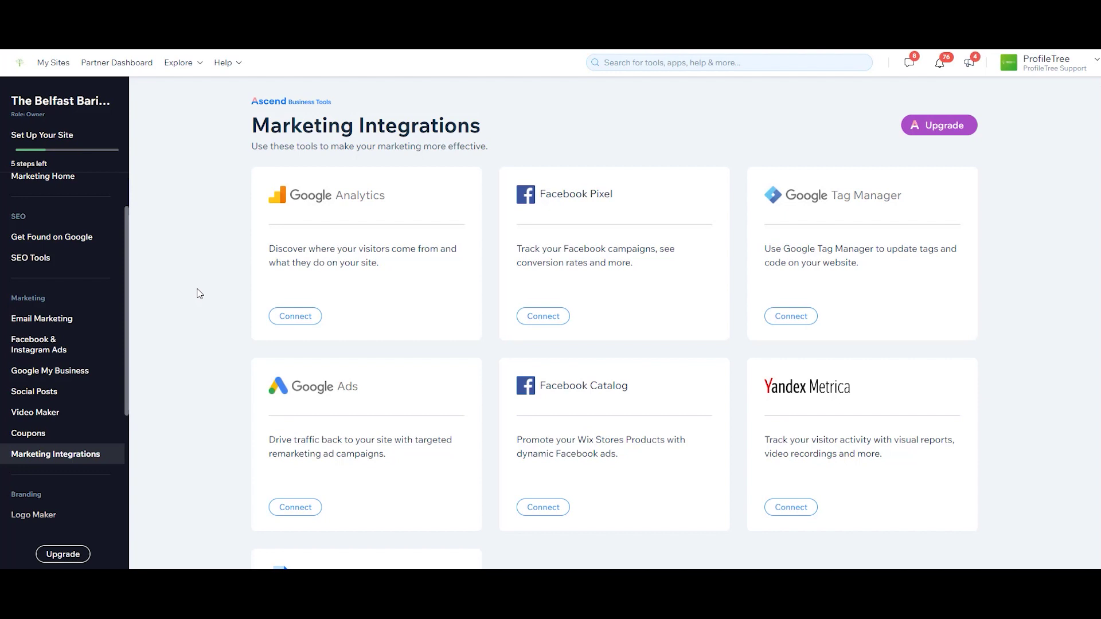
# Step: Go to Email Marketing, then return to the dashboard's Main Menu navigation
pyautogui.click(51, 320)
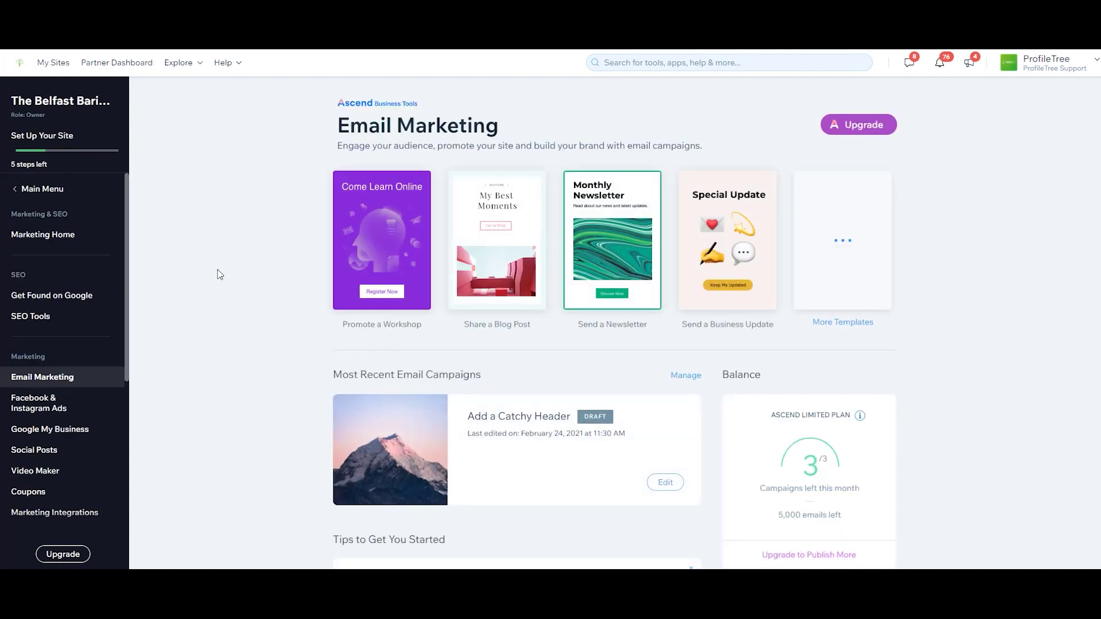
pyautogui.click(35, 189)
pyautogui.moveTo(48, 313)
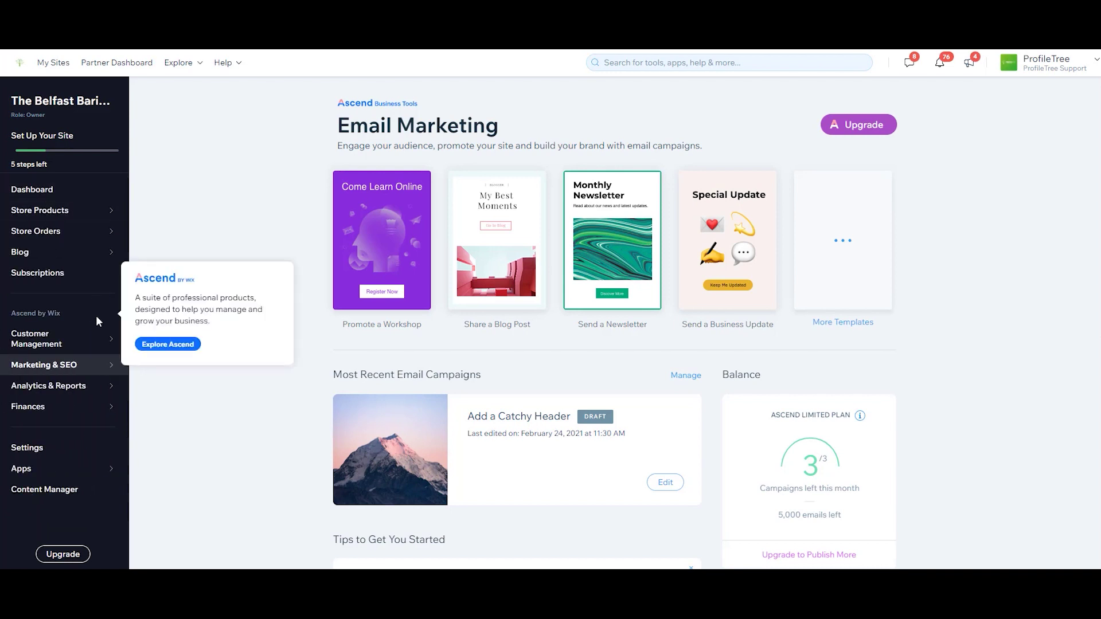